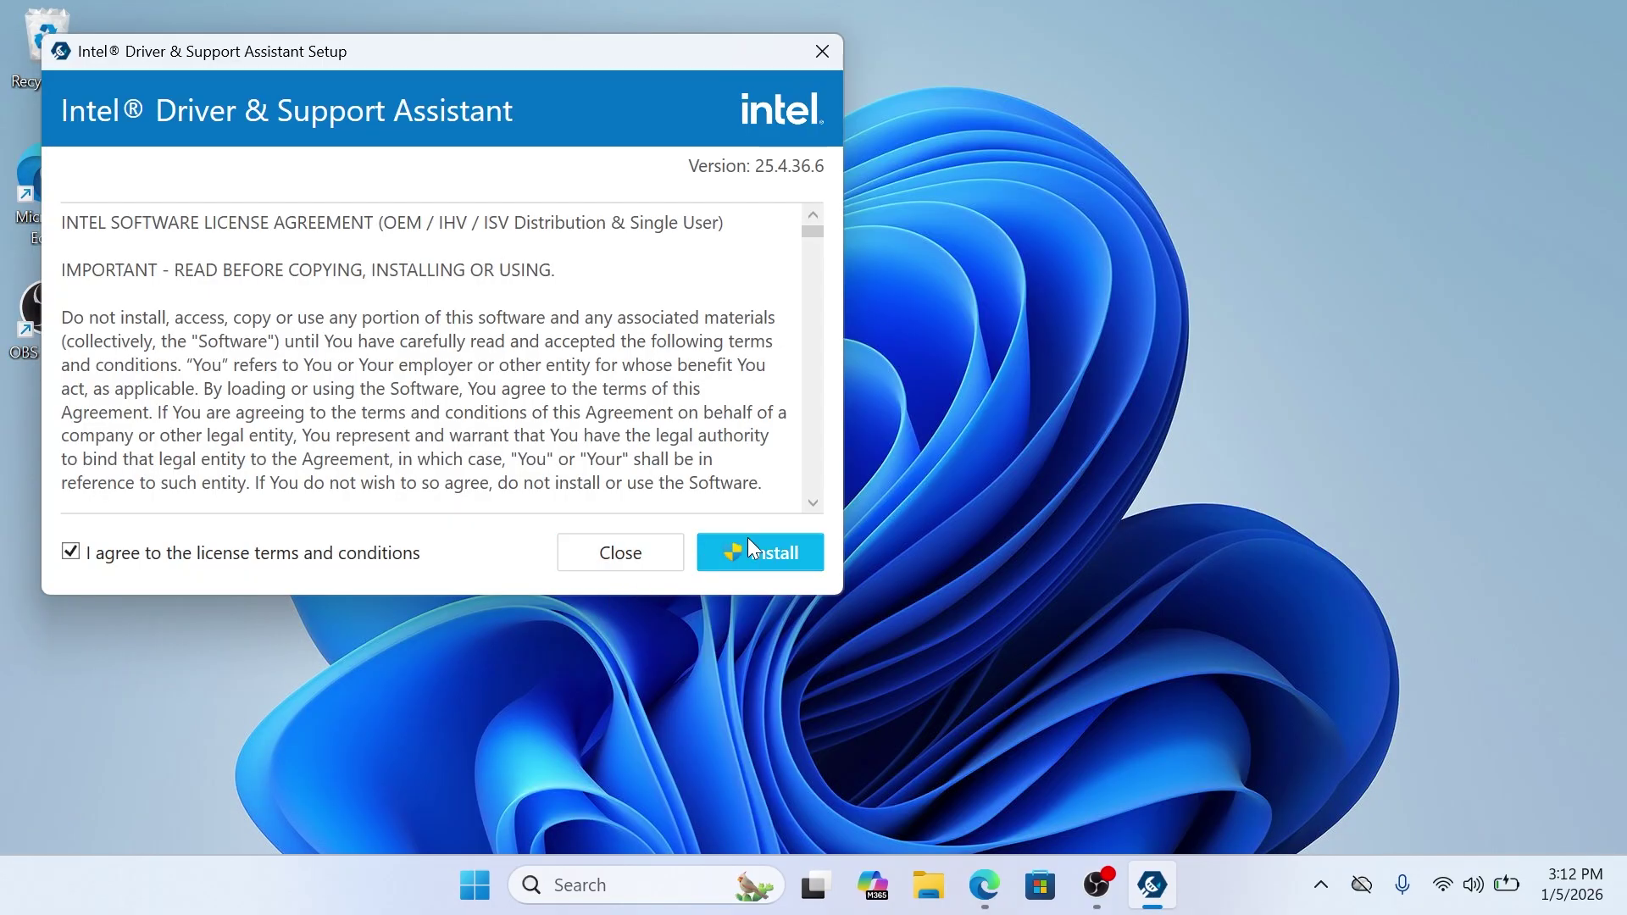
Watch the preview of the DSA setup, its web page and Device Manager's Display adapters
{"action": "left_click", "coordinate": [749, 543]}
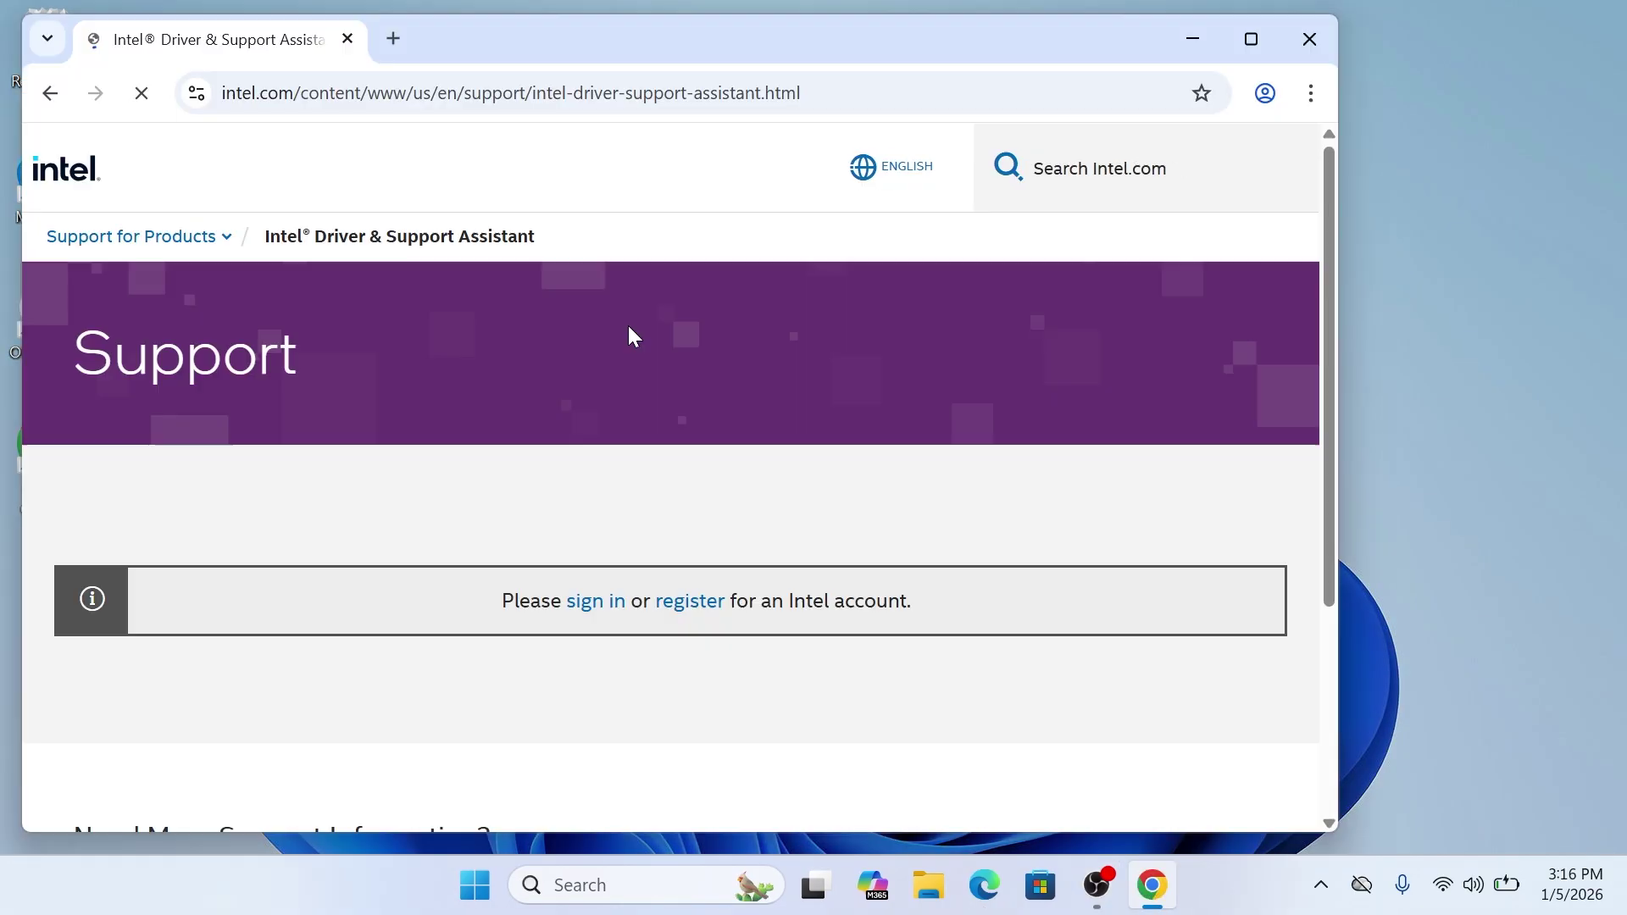
{"action": "scroll", "coordinate": [632, 334], "scroll_direction": "down", "scroll_amount": 5}
{"action": "scroll", "coordinate": [628, 326], "scroll_direction": "down", "scroll_amount": 5}
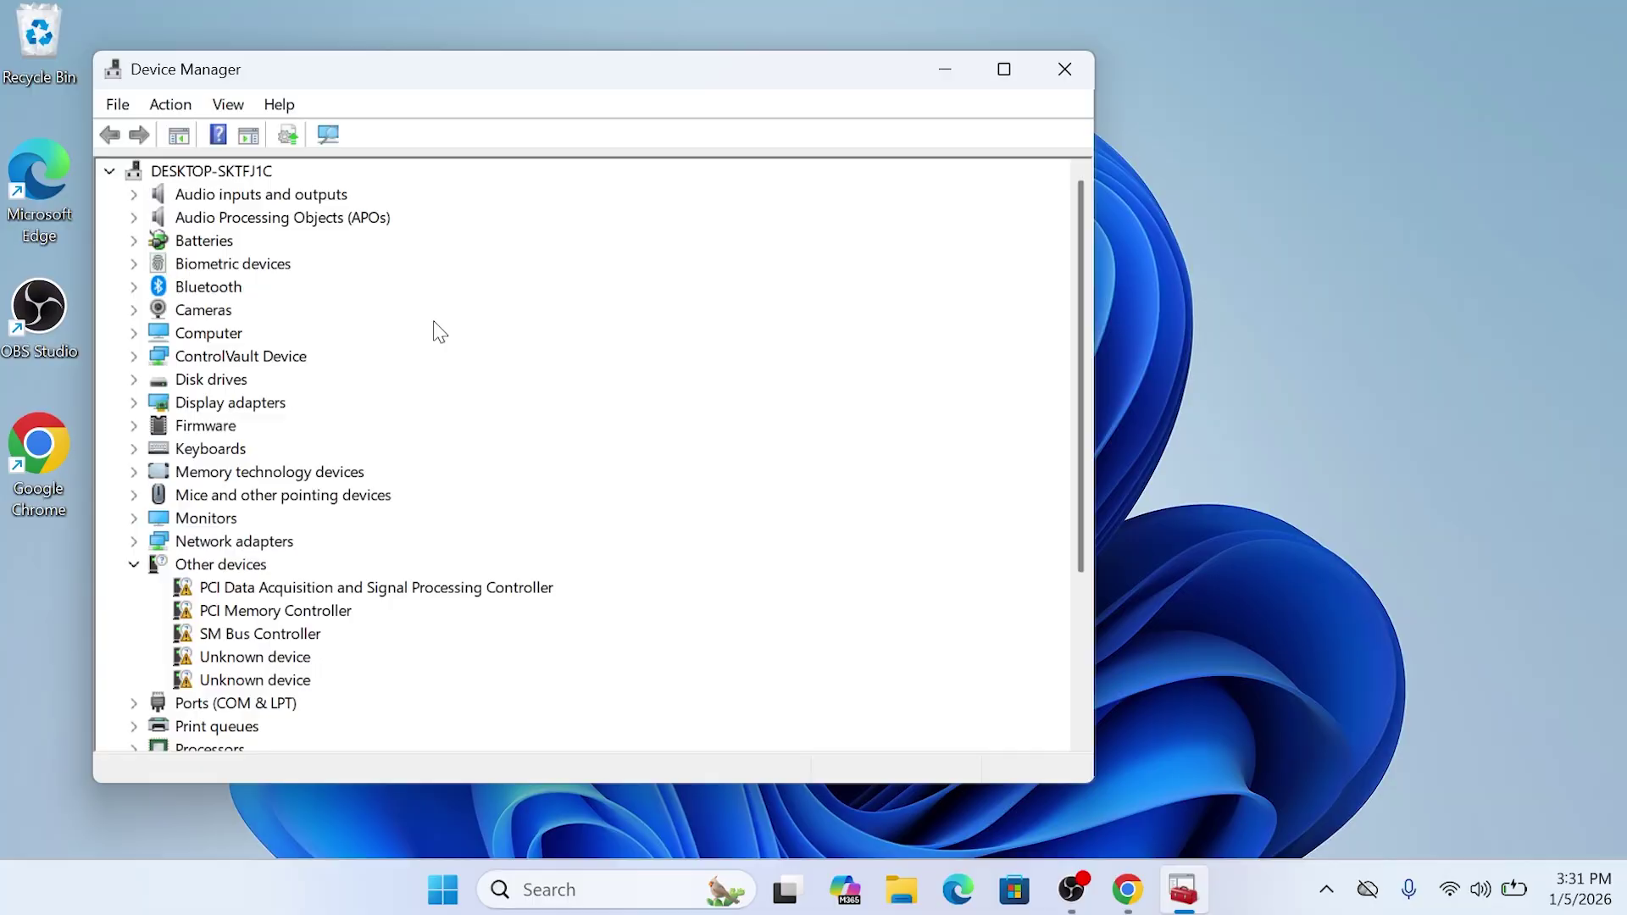
{"action": "left_click", "coordinate": [138, 404]}
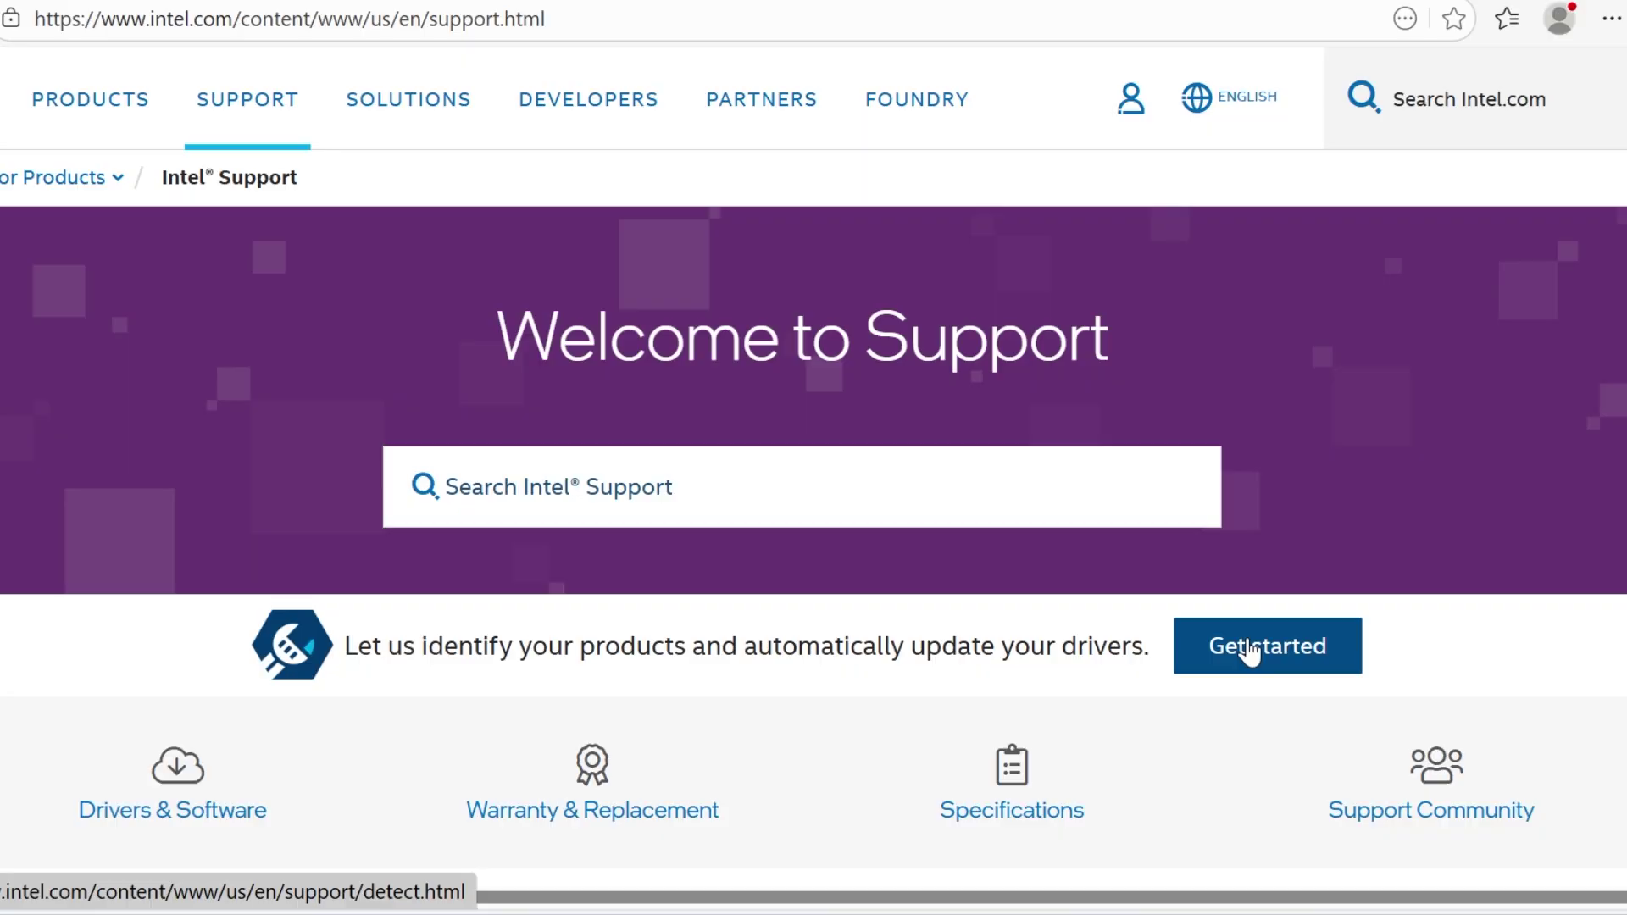
Download Intel-Driver-and-Support-Assistant-Installer.exe and run it from the Downloads folder
{"action": "left_click", "coordinate": [1252, 654]}
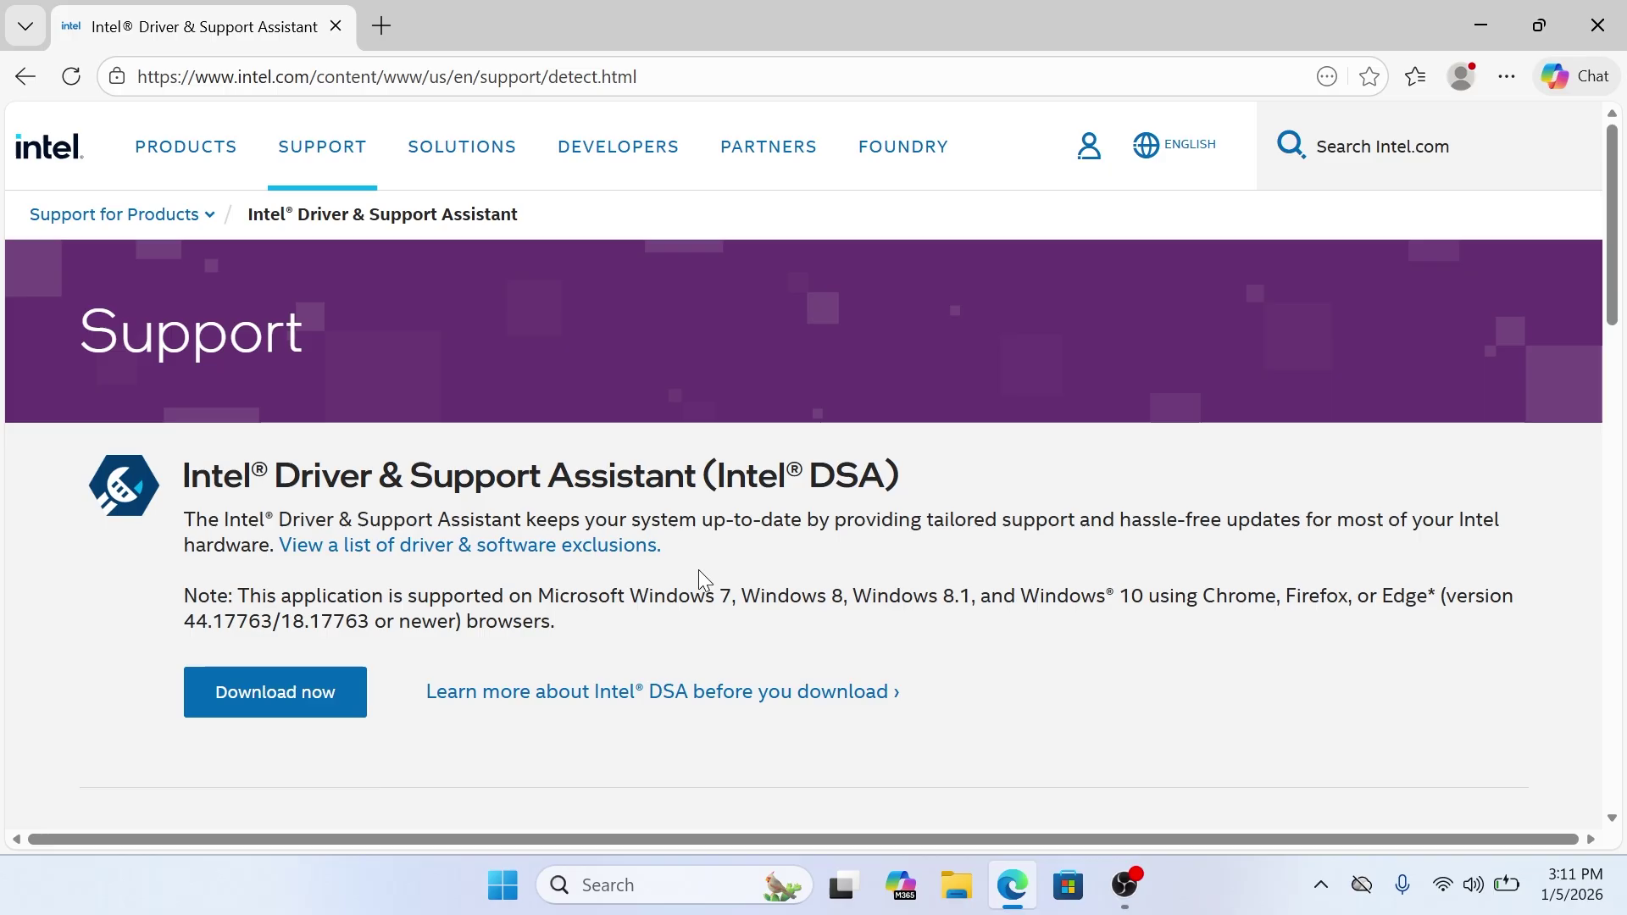
{"action": "left_click", "coordinate": [282, 716]}
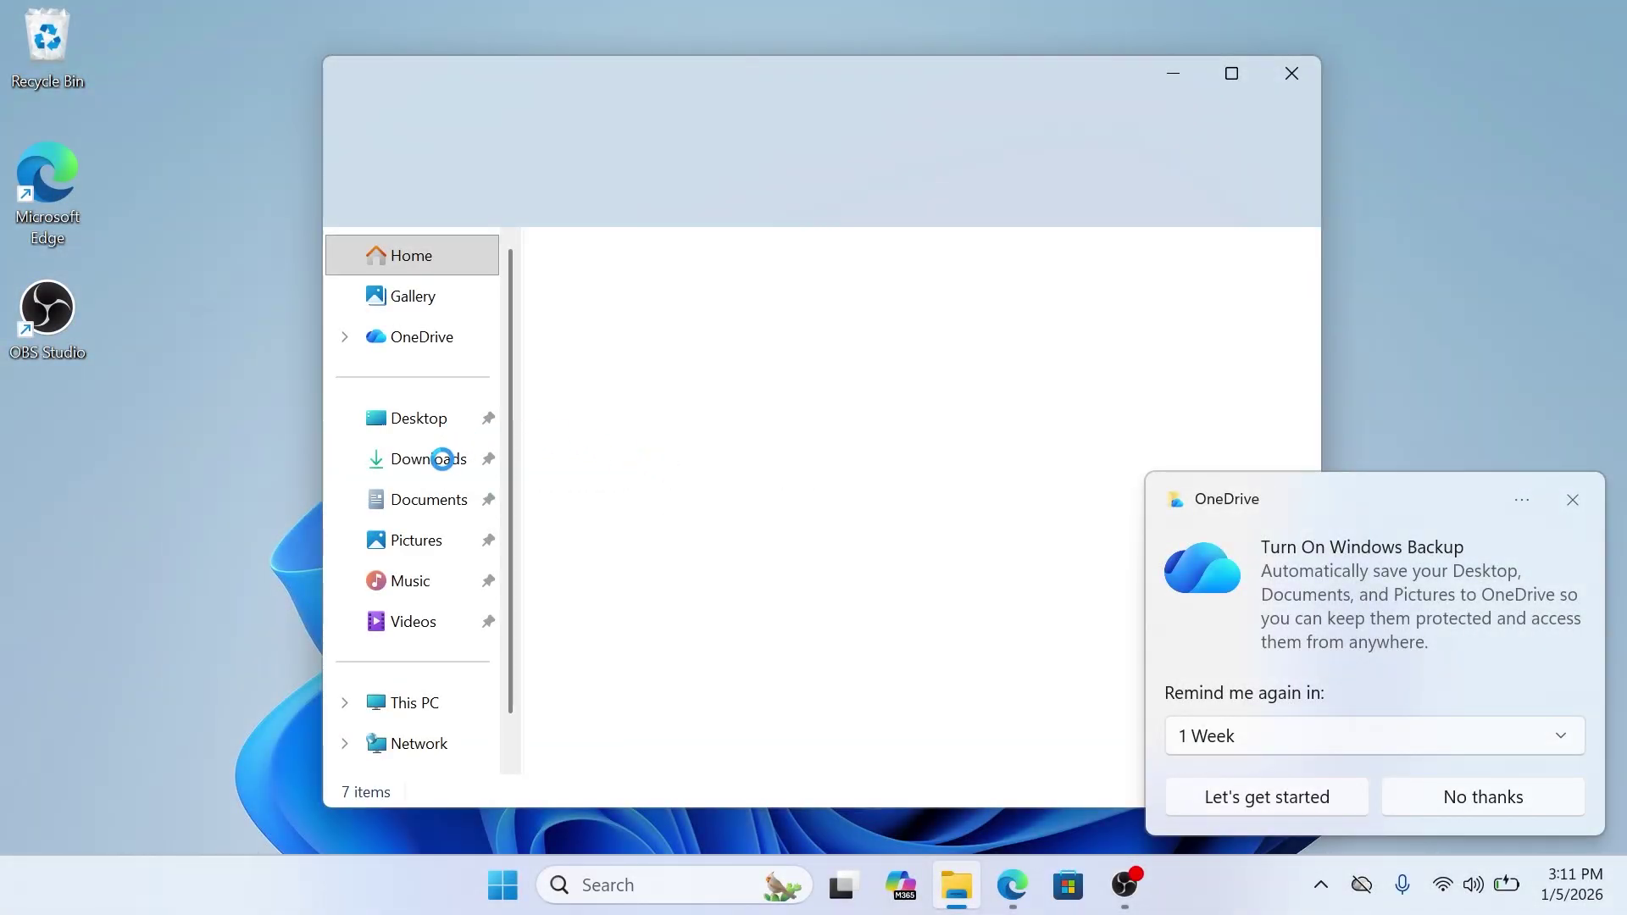
{"action": "left_click", "coordinate": [442, 459]}
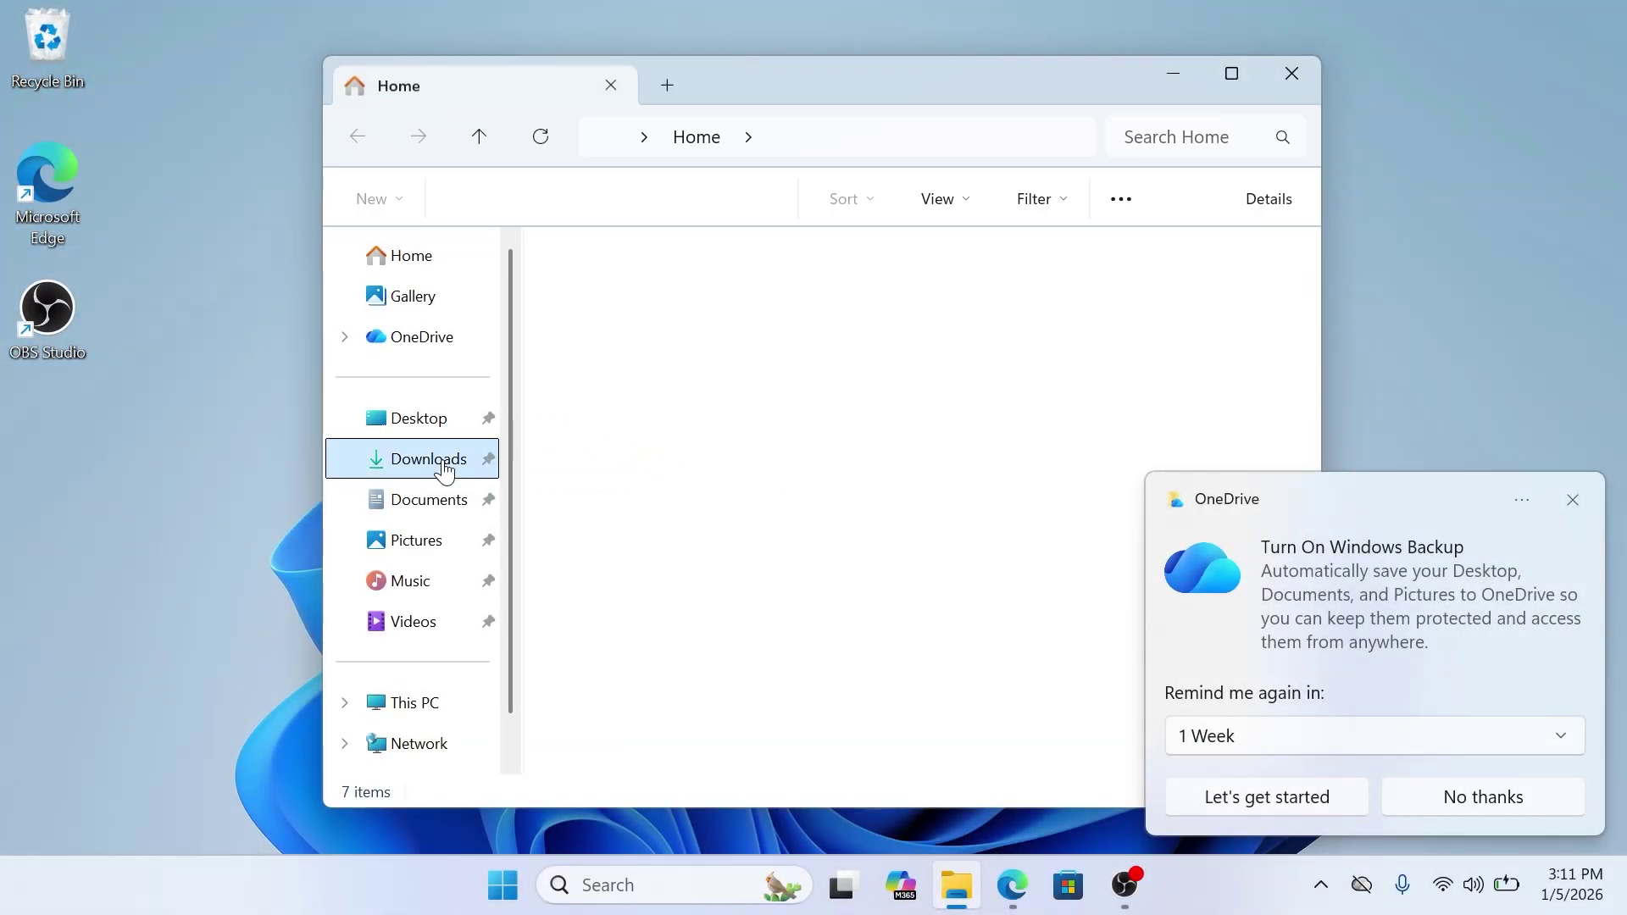
{"action": "double_click", "coordinate": [738, 320]}
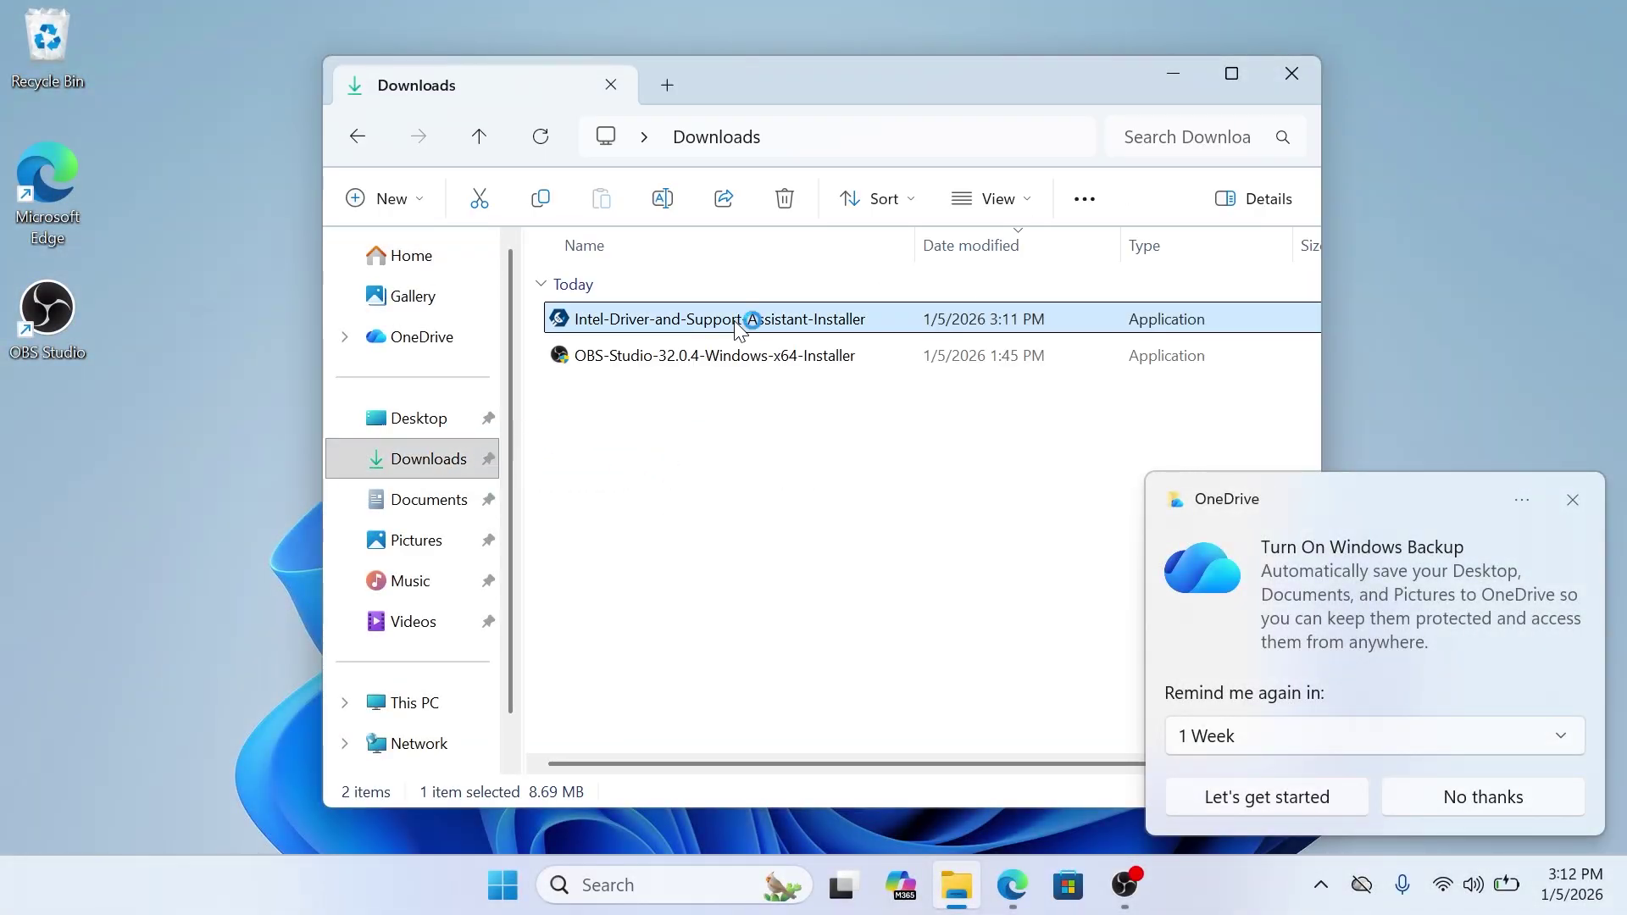
Accept the license terms, install Intel Driver & Support Assistant 25.4.36.6 and launch it
{"action": "left_click", "coordinate": [1292, 74]}
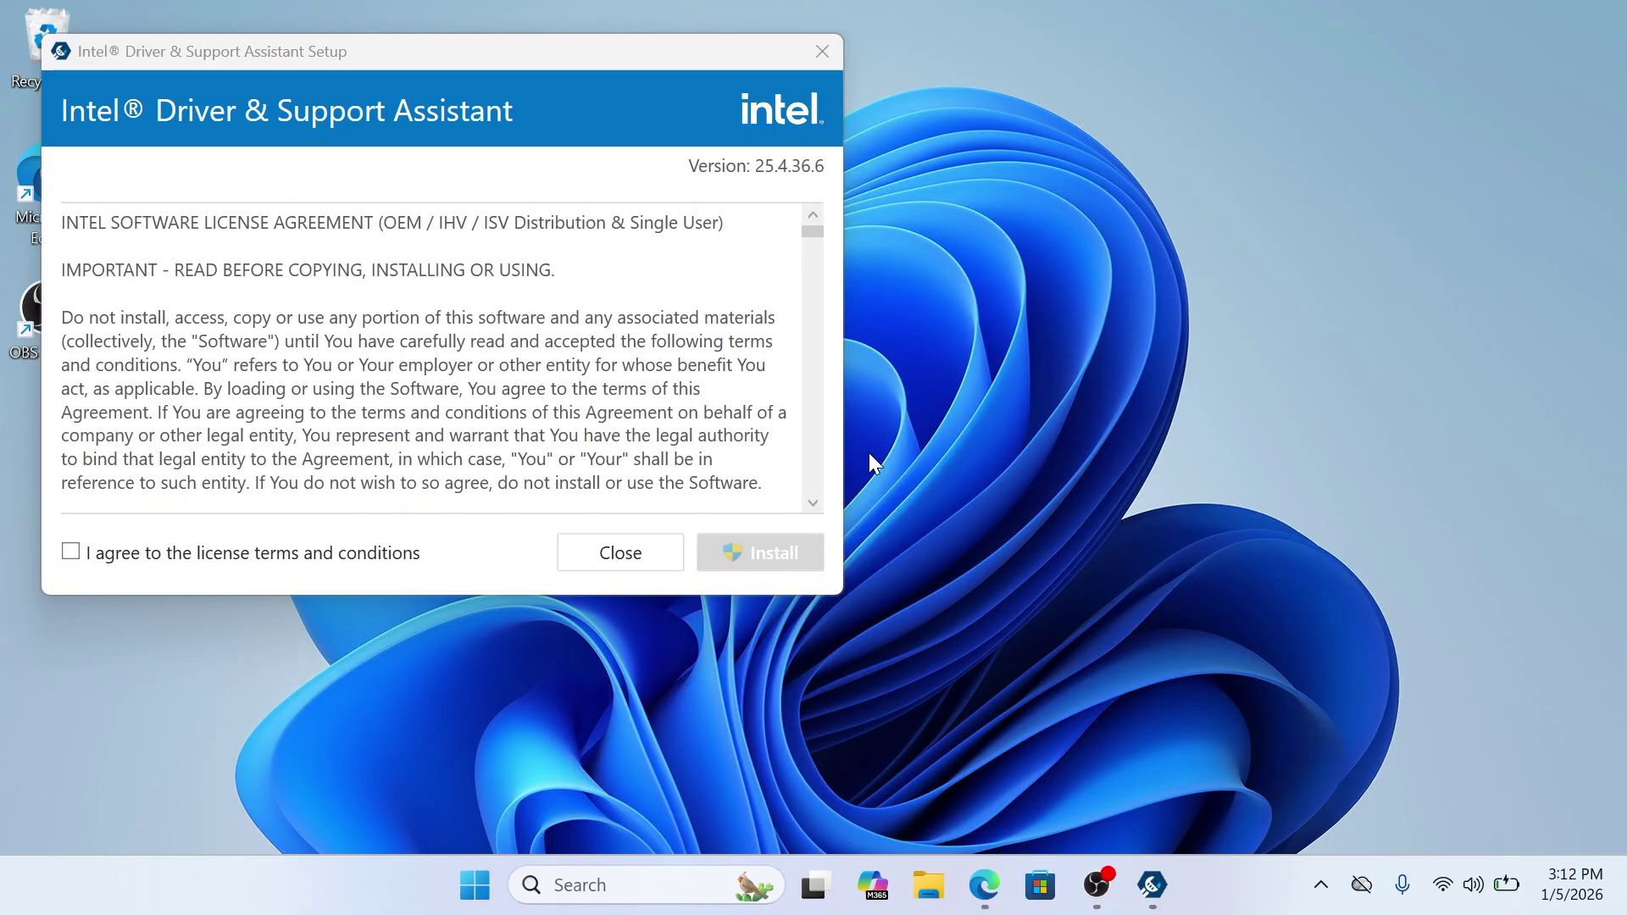
{"action": "left_click", "coordinate": [236, 555]}
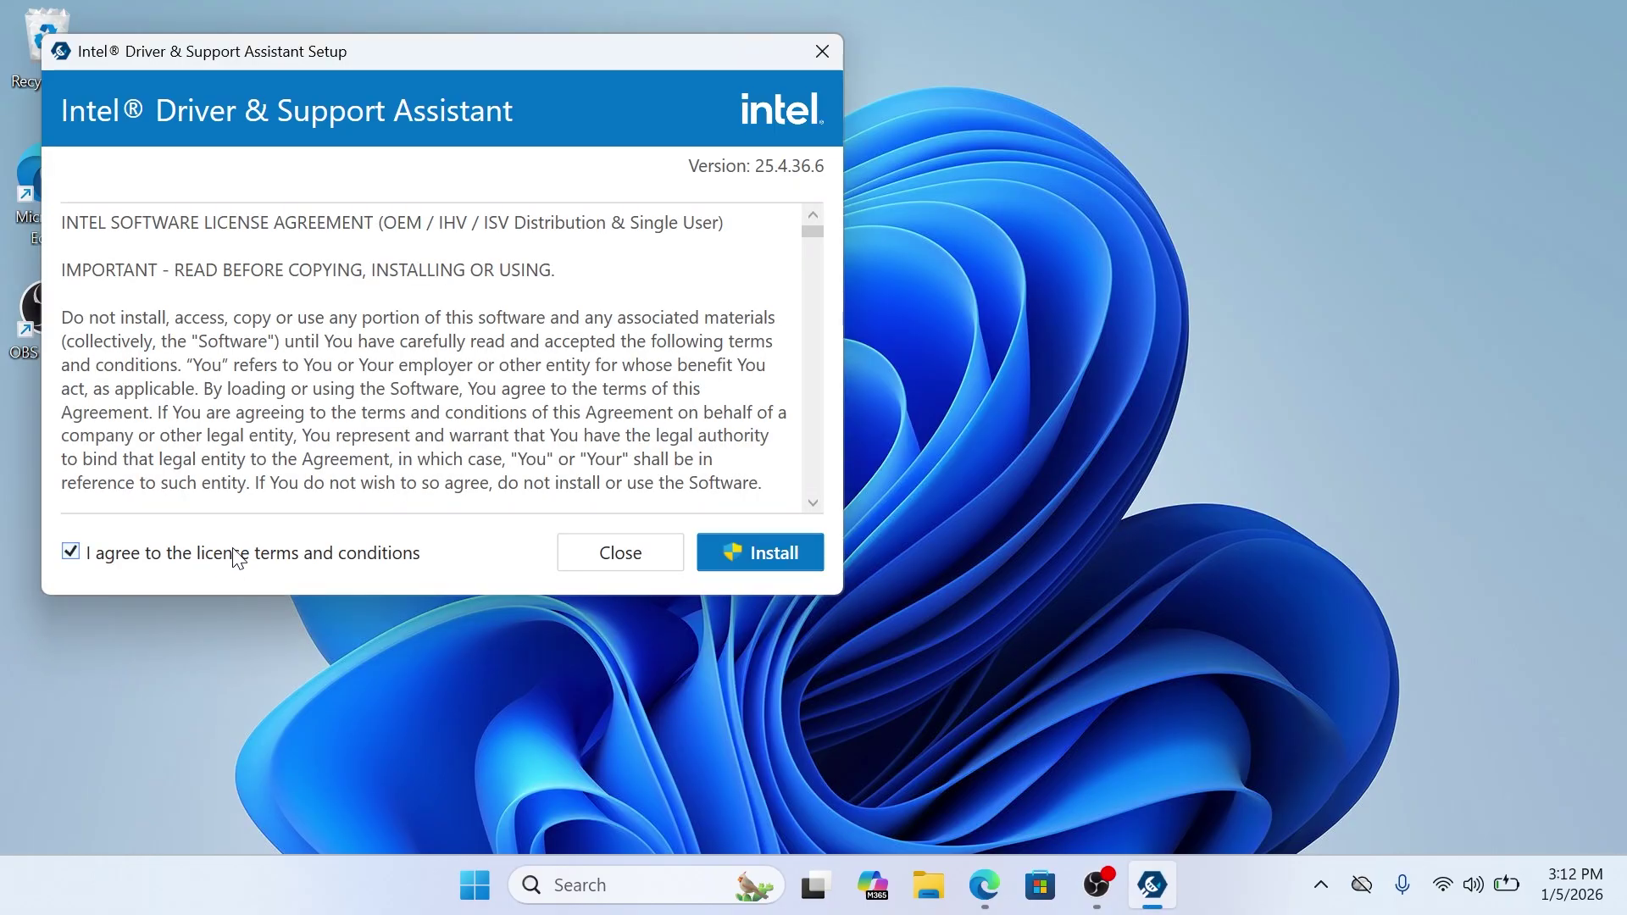
{"action": "left_click", "coordinate": [748, 543]}
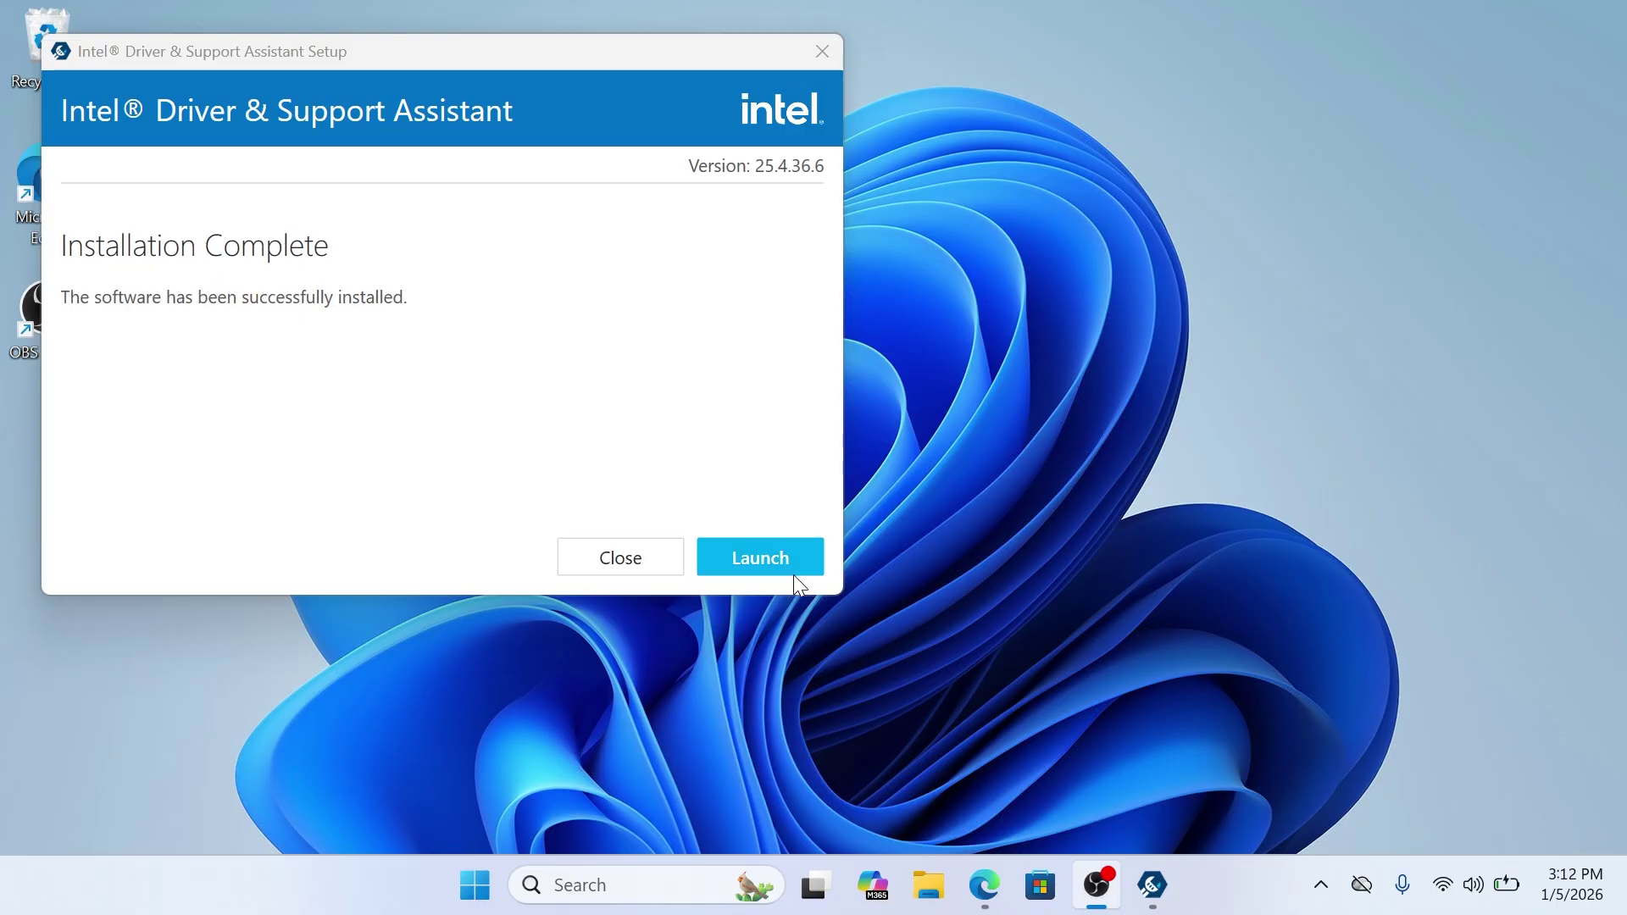
{"action": "left_click", "coordinate": [781, 558]}
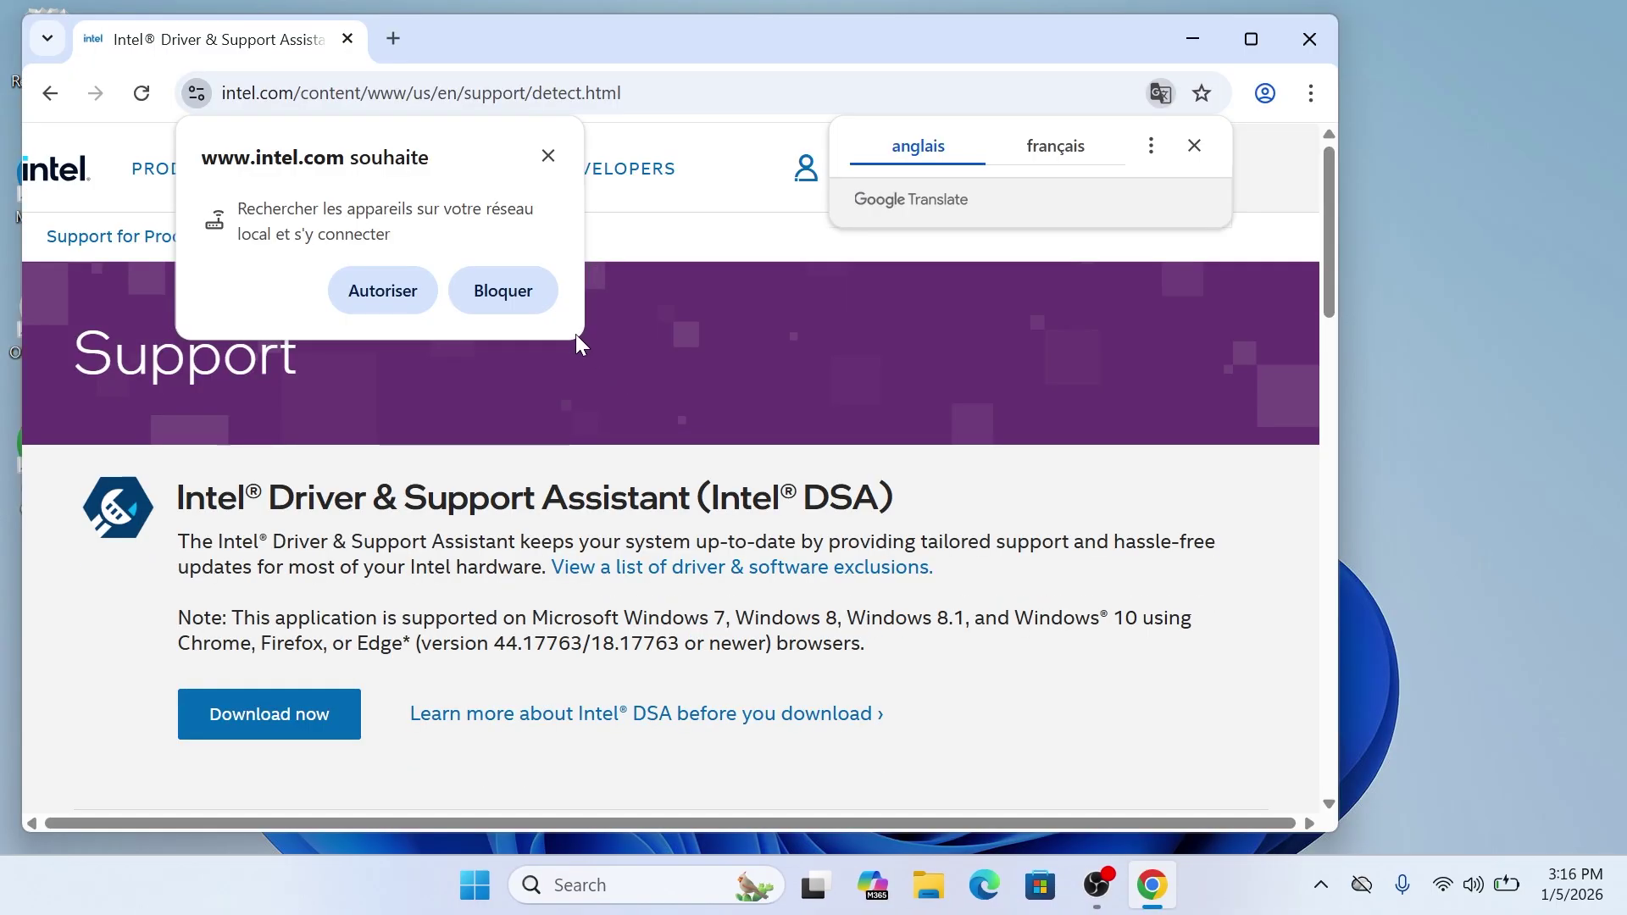
Allow the DSA page to access local network devices and maximize the browser window
{"action": "left_click", "coordinate": [393, 291]}
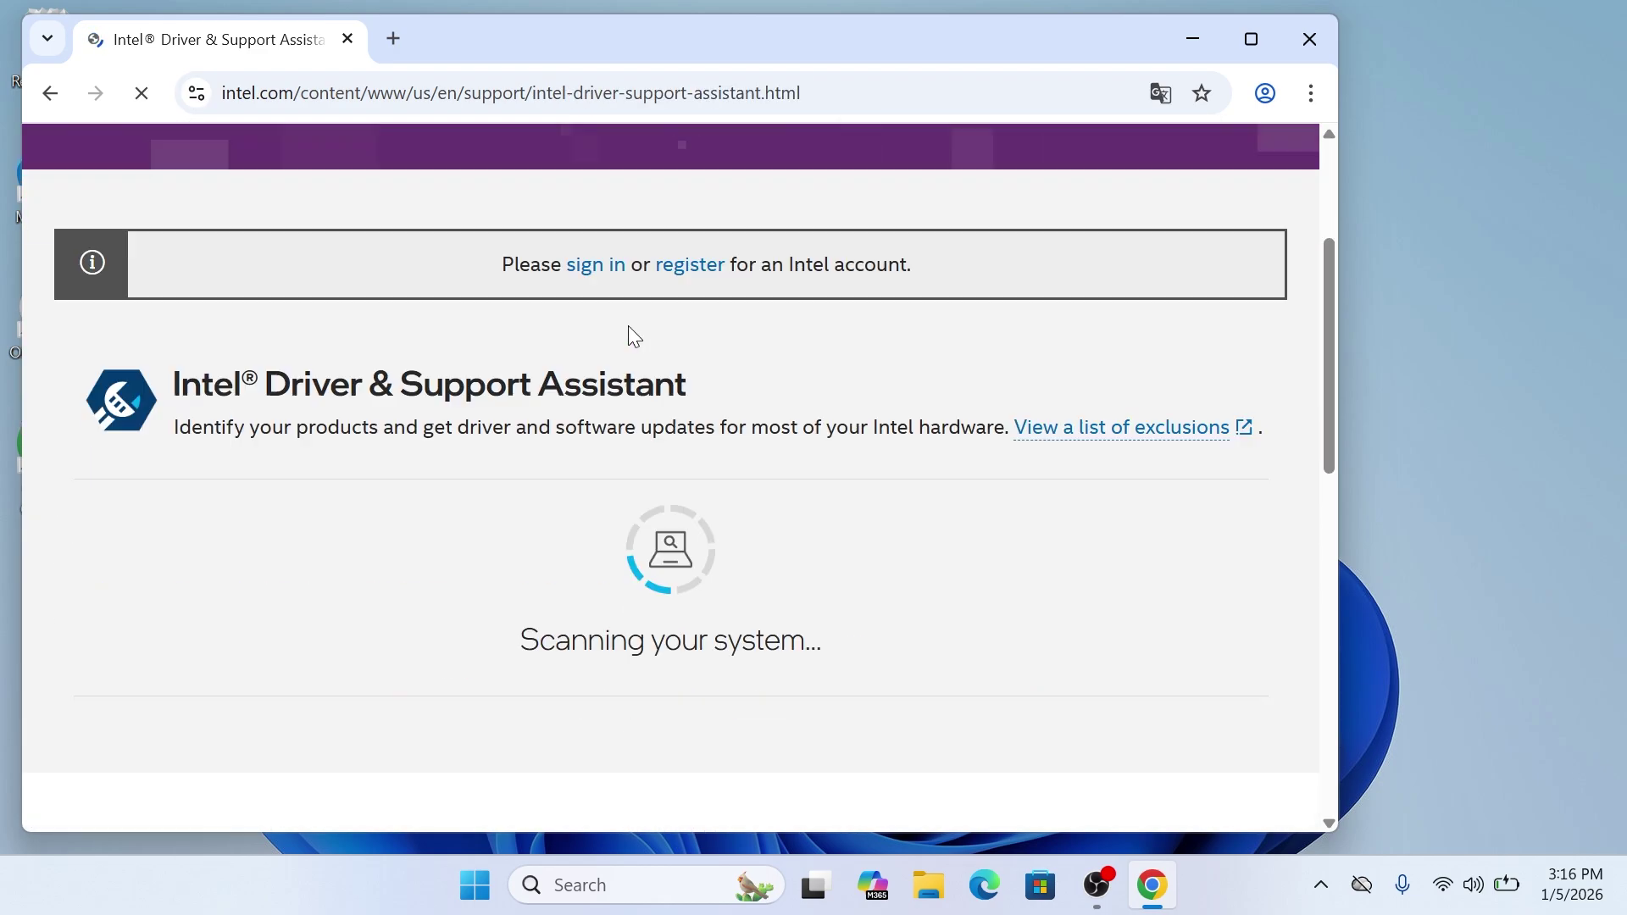
{"action": "scroll", "coordinate": [628, 326], "scroll_direction": "down", "scroll_amount": 6}
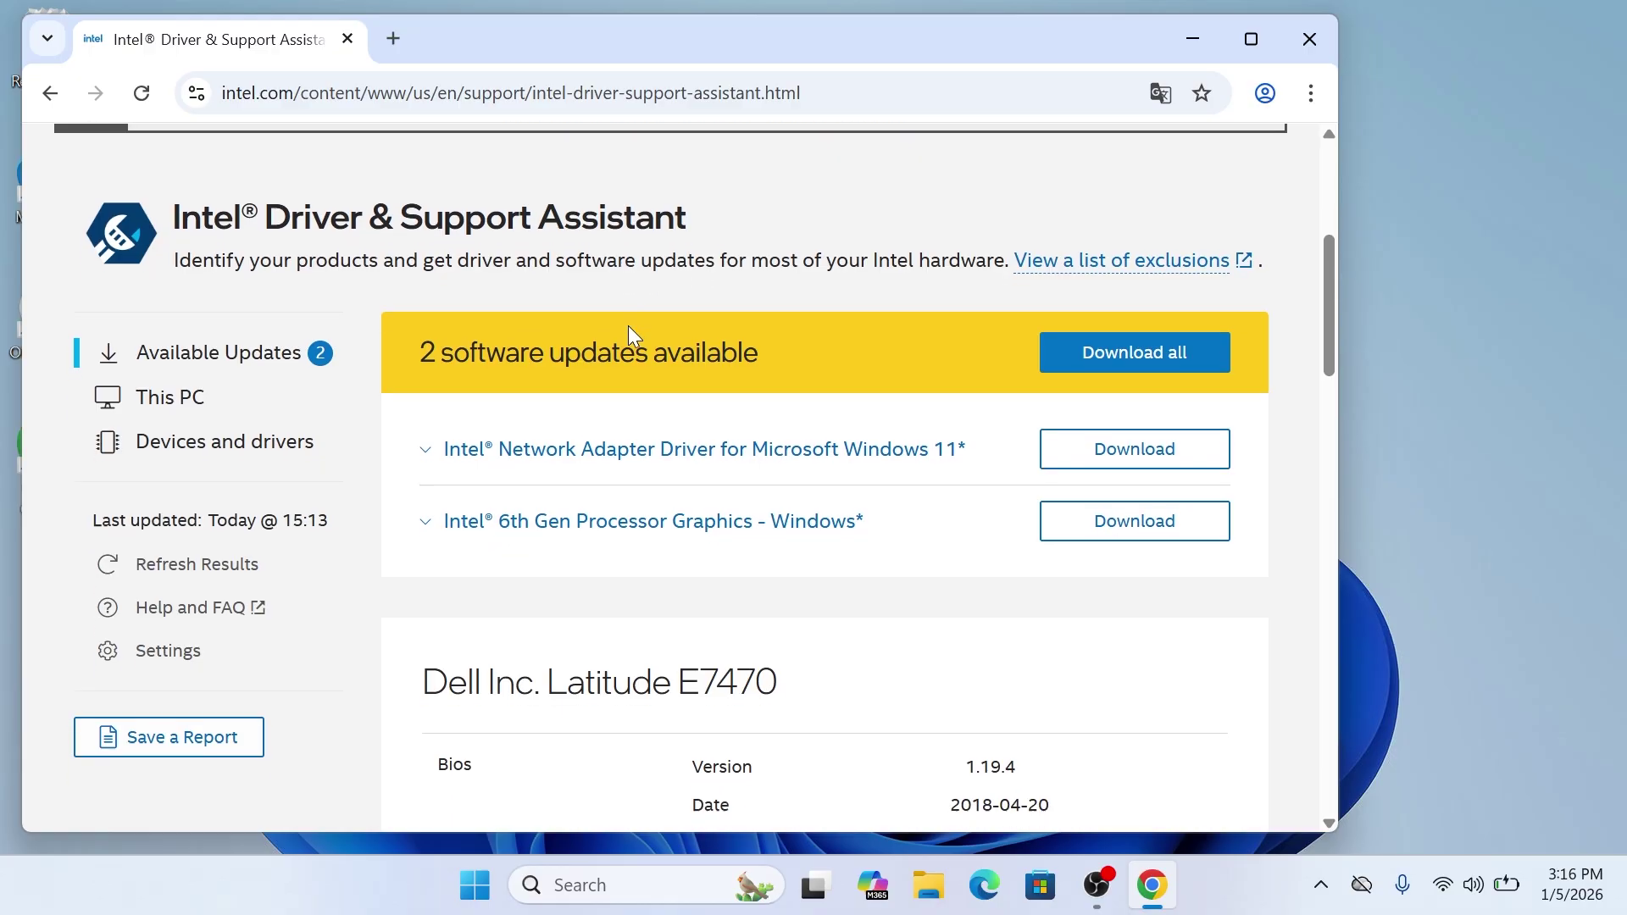
{"action": "left_click", "coordinate": [1252, 38]}
{"action": "scroll", "coordinate": [1021, 393], "scroll_direction": "down", "scroll_amount": 8}
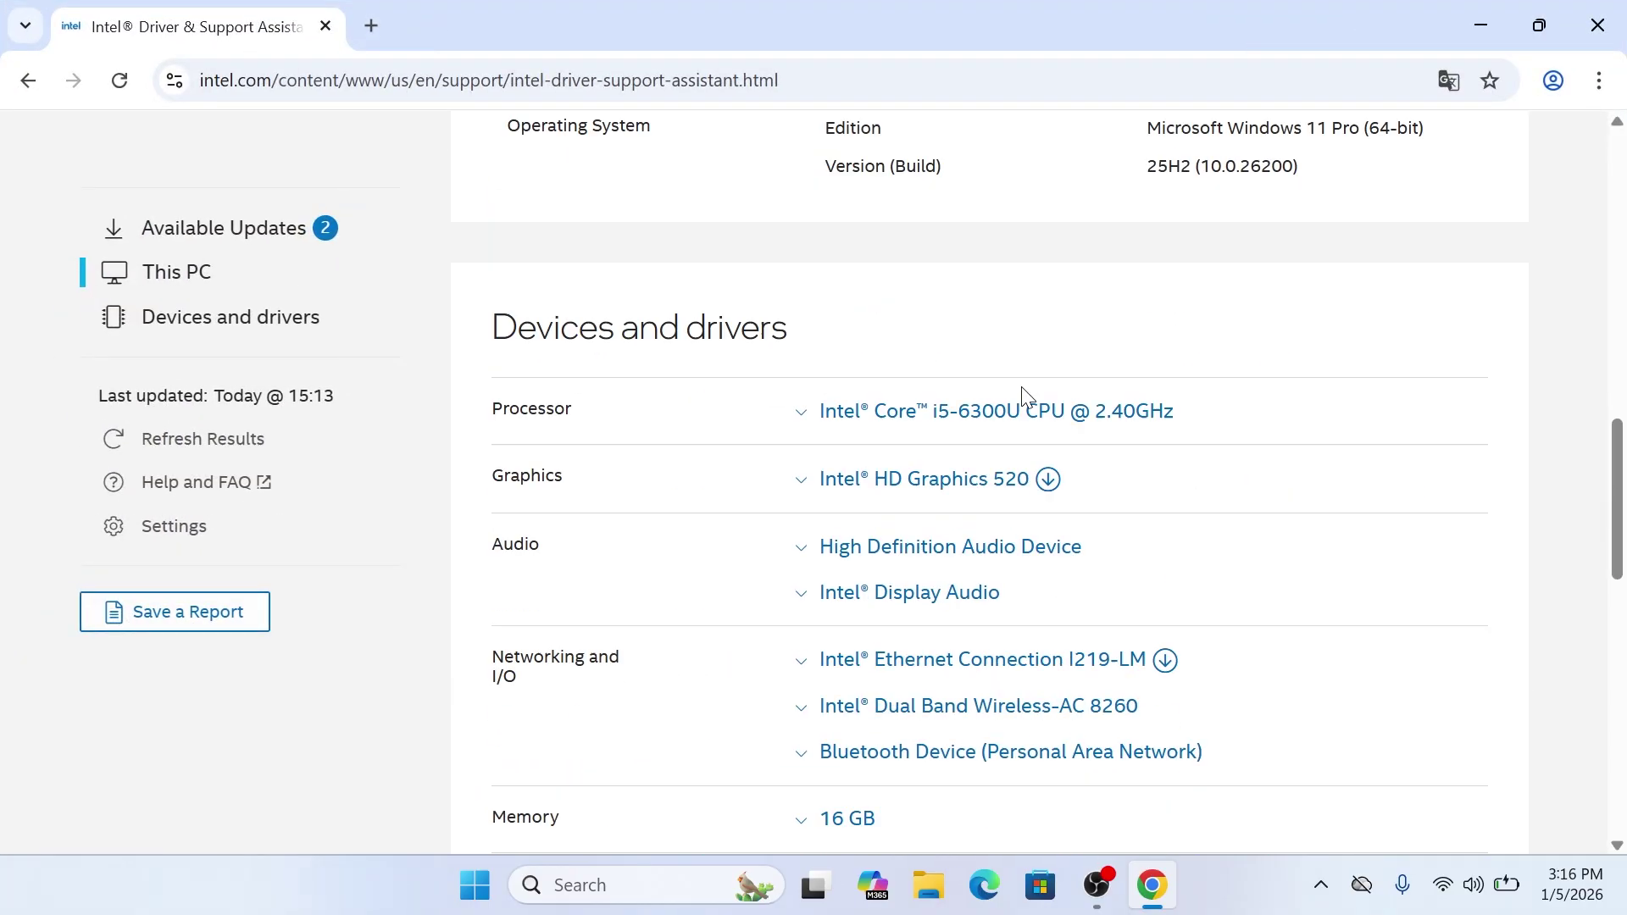
{"action": "scroll", "coordinate": [1025, 397], "scroll_direction": "up", "scroll_amount": 6}
{"action": "scroll", "coordinate": [1028, 397], "scroll_direction": "down", "scroll_amount": 2}
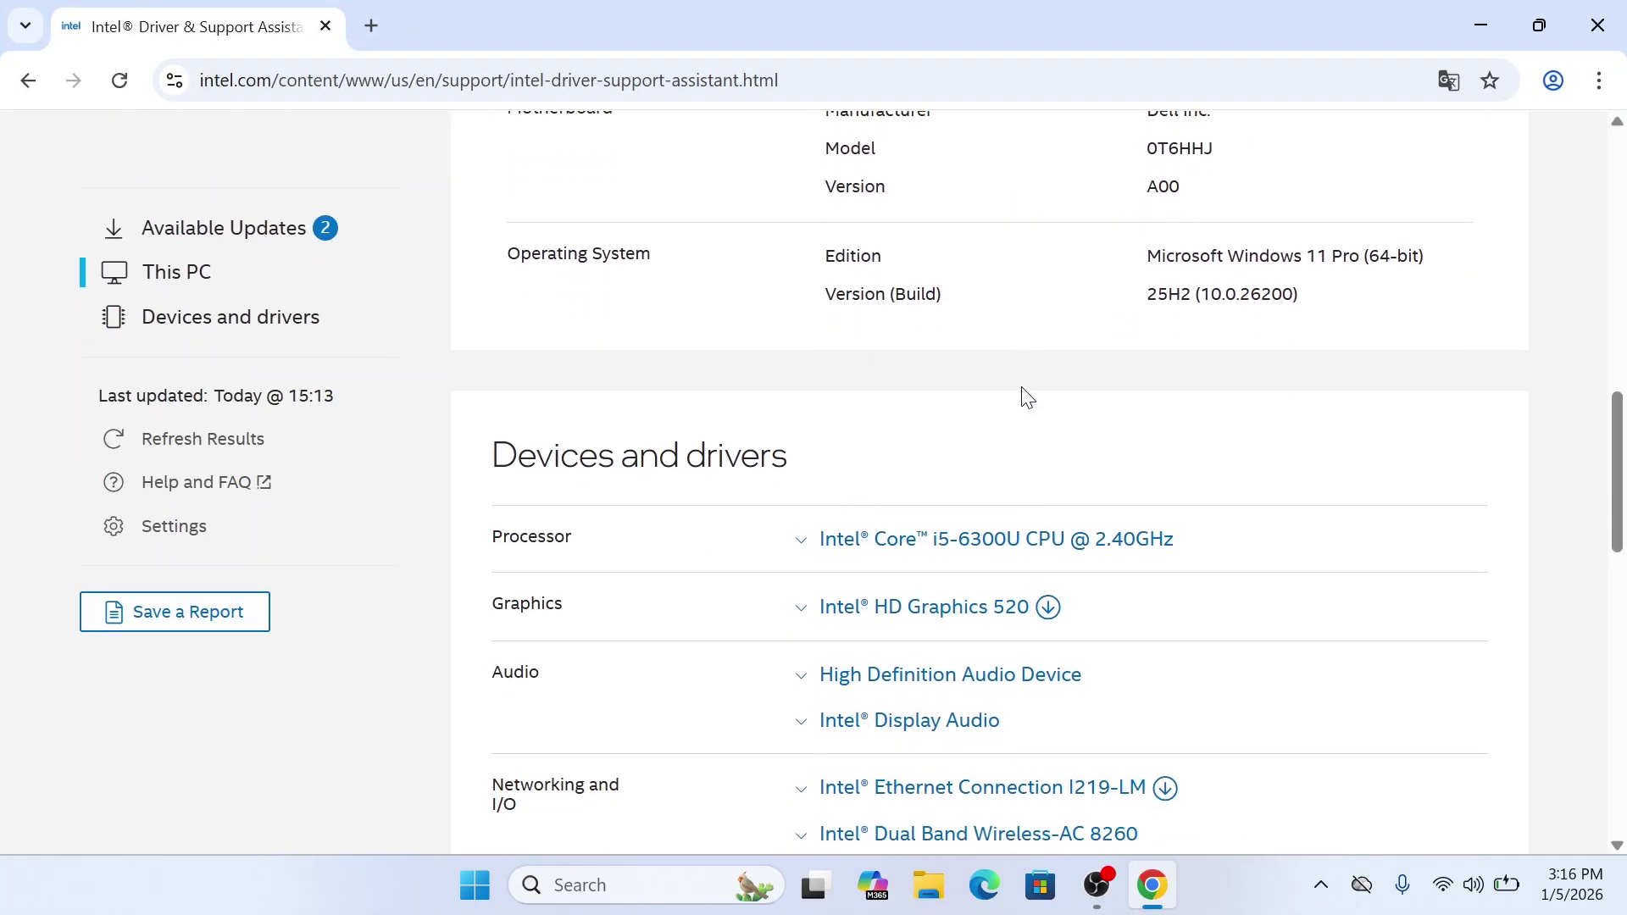
Expand the Intel HD Graphics 520 details and download the 6th Gen Processor Graphics update
{"action": "left_click", "coordinate": [1053, 600]}
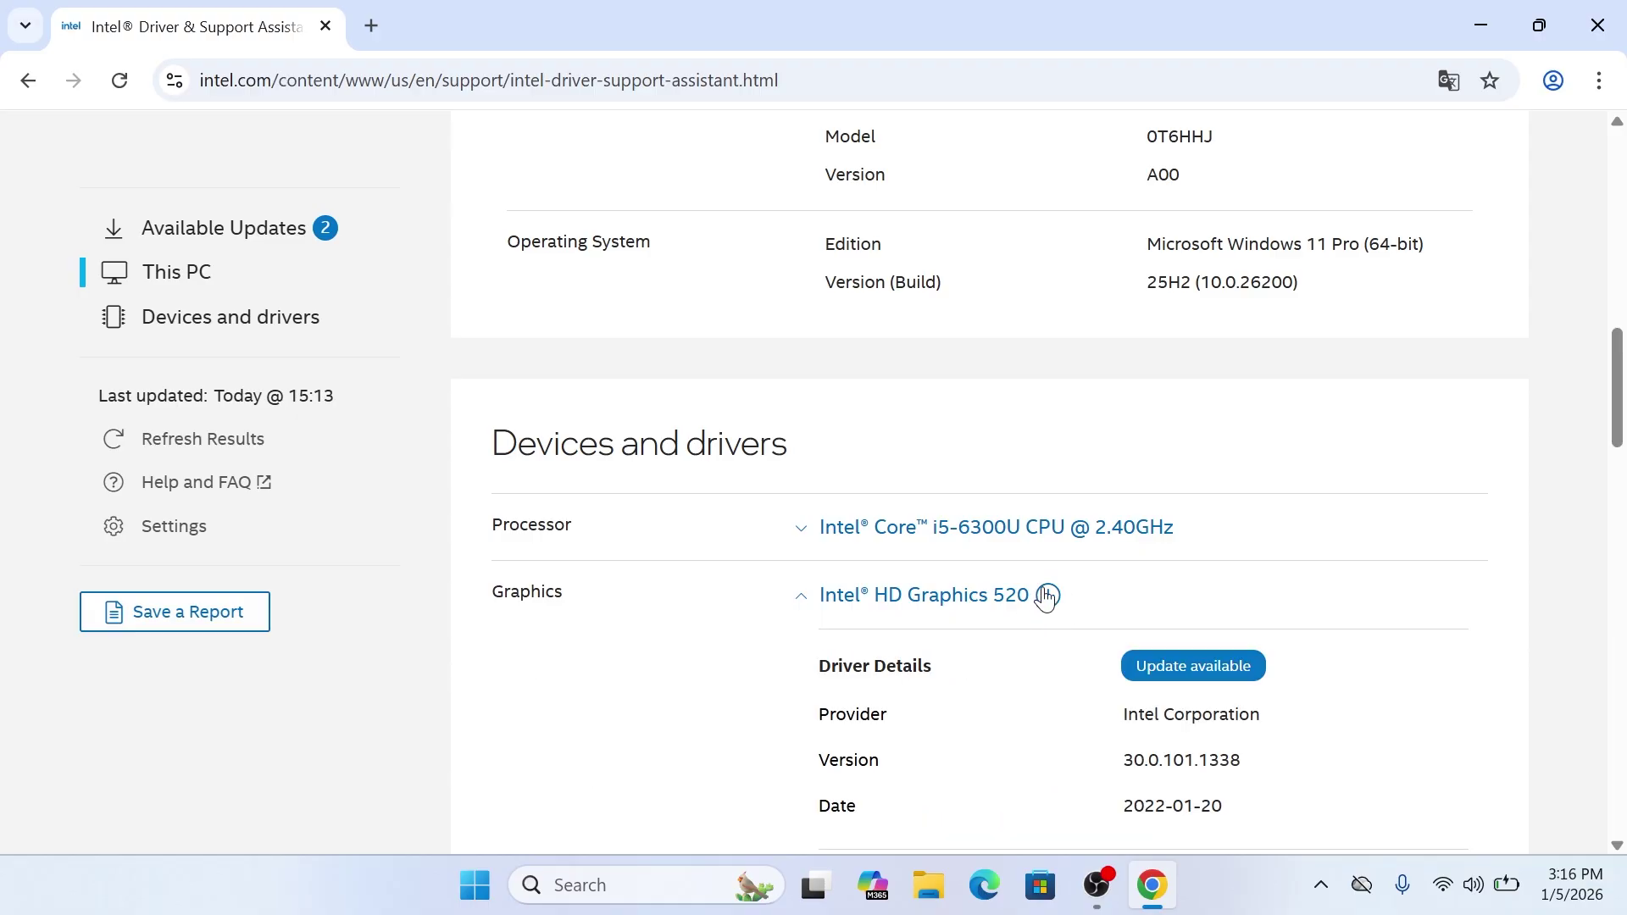
{"action": "scroll", "coordinate": [1045, 593], "scroll_direction": "down", "scroll_amount": 1}
{"action": "scroll", "coordinate": [1045, 593], "scroll_direction": "down", "scroll_amount": 2}
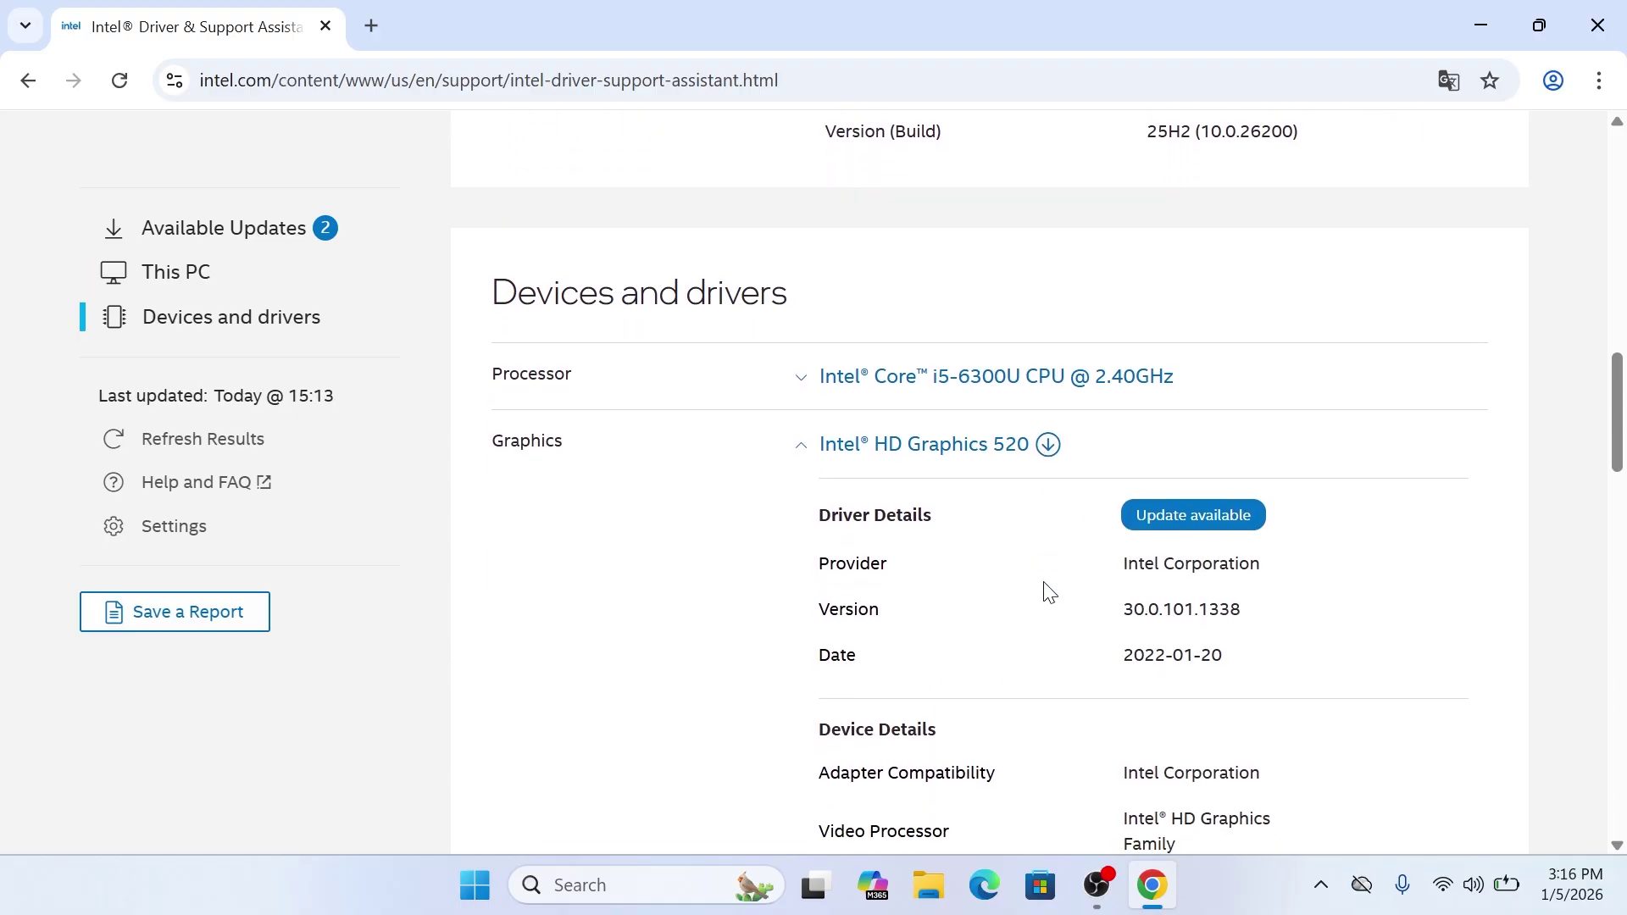
{"action": "scroll", "coordinate": [1047, 591], "scroll_direction": "down", "scroll_amount": 1}
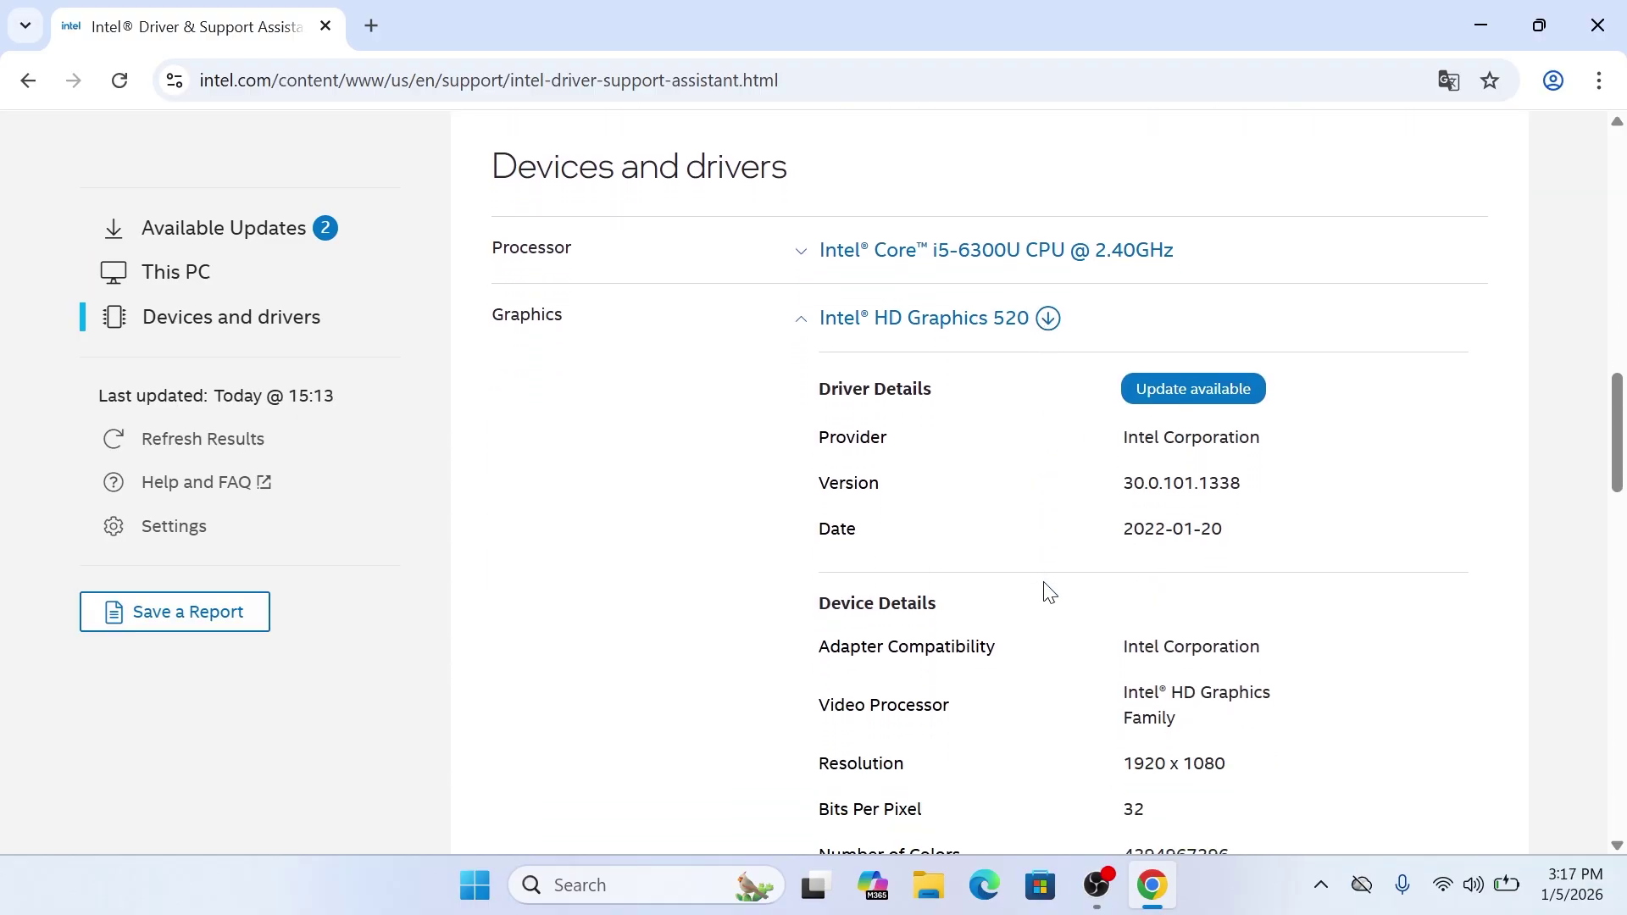
{"action": "left_click", "coordinate": [1218, 392]}
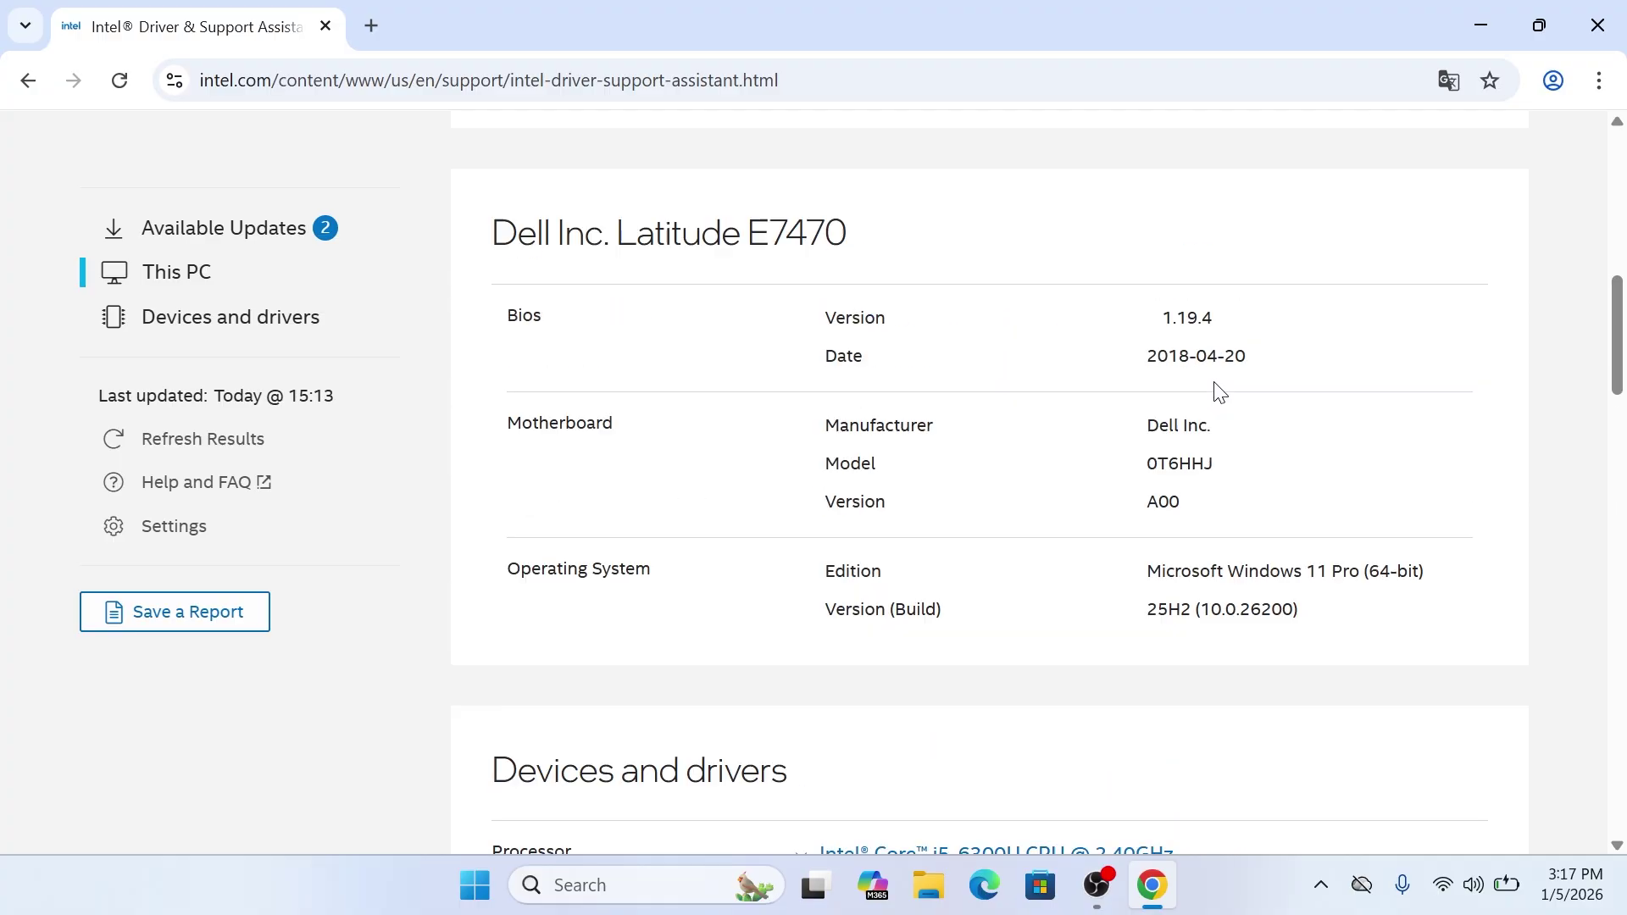
{"action": "left_click", "coordinate": [1396, 398]}
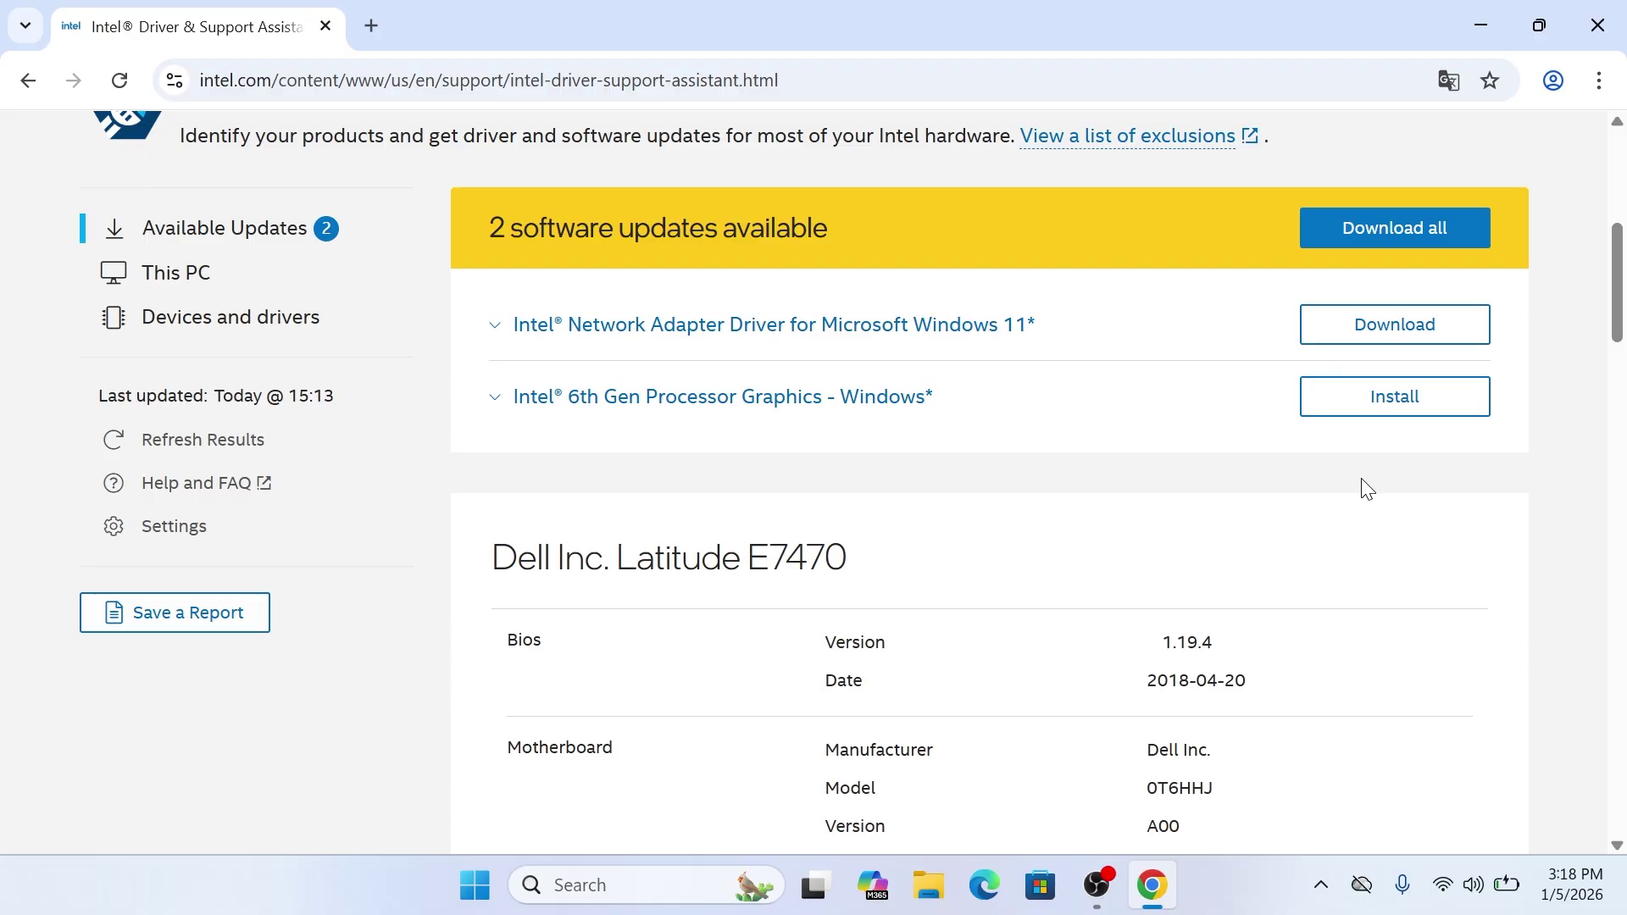
Start installing the downloaded graphics update and accept the Graphics Driver Installer license
{"action": "left_click", "coordinate": [1434, 400]}
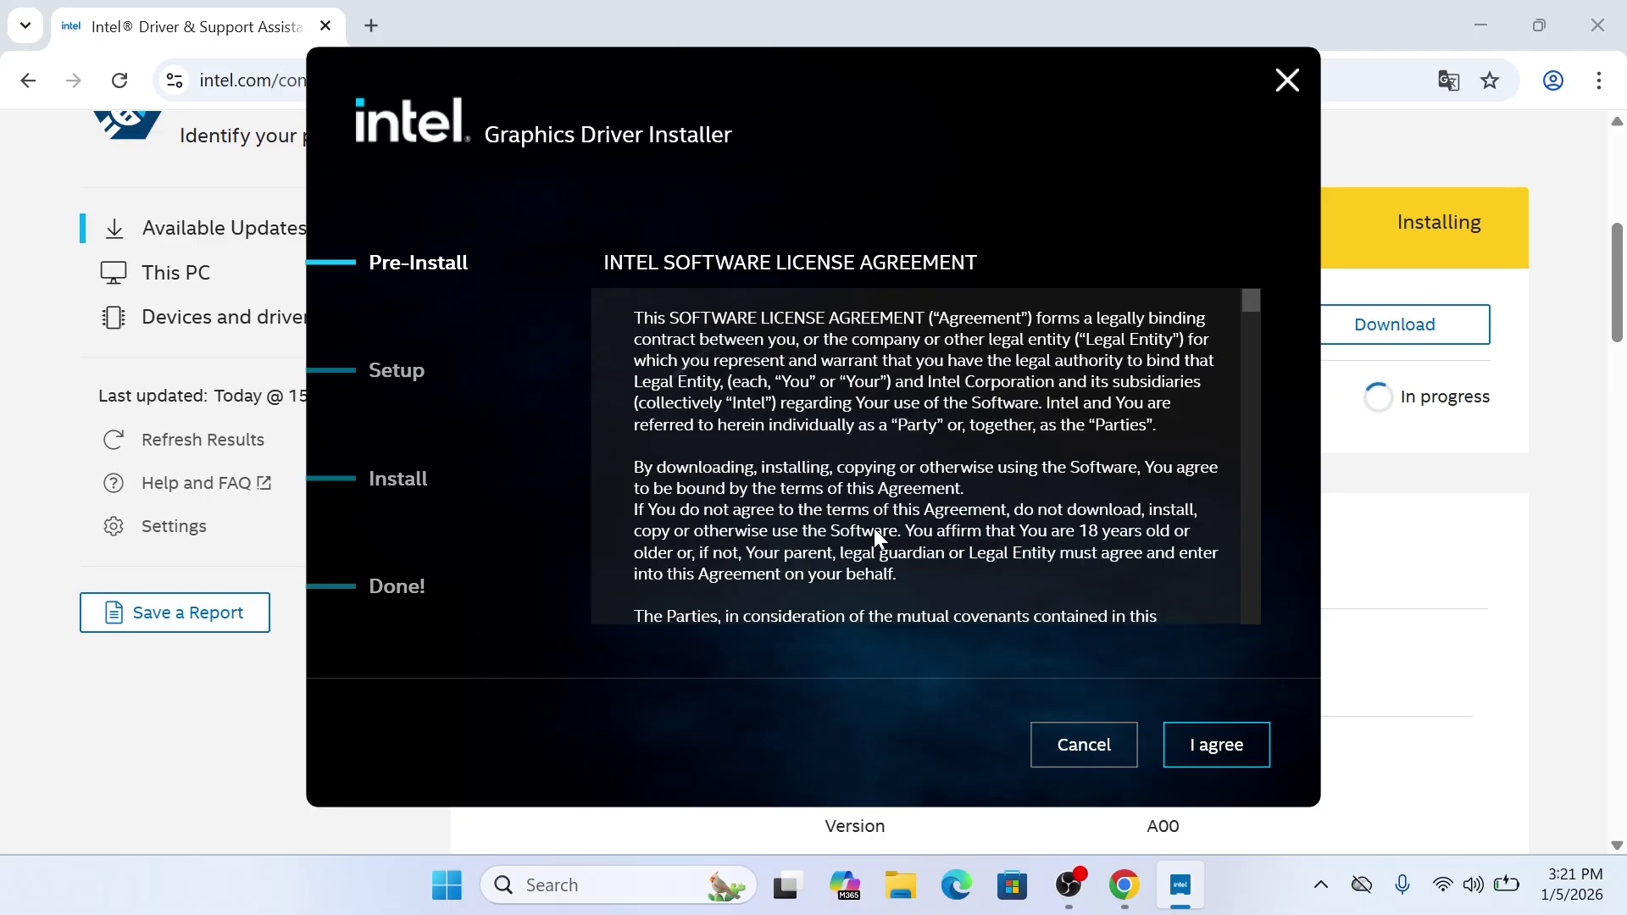
{"action": "left_click", "coordinate": [1247, 758]}
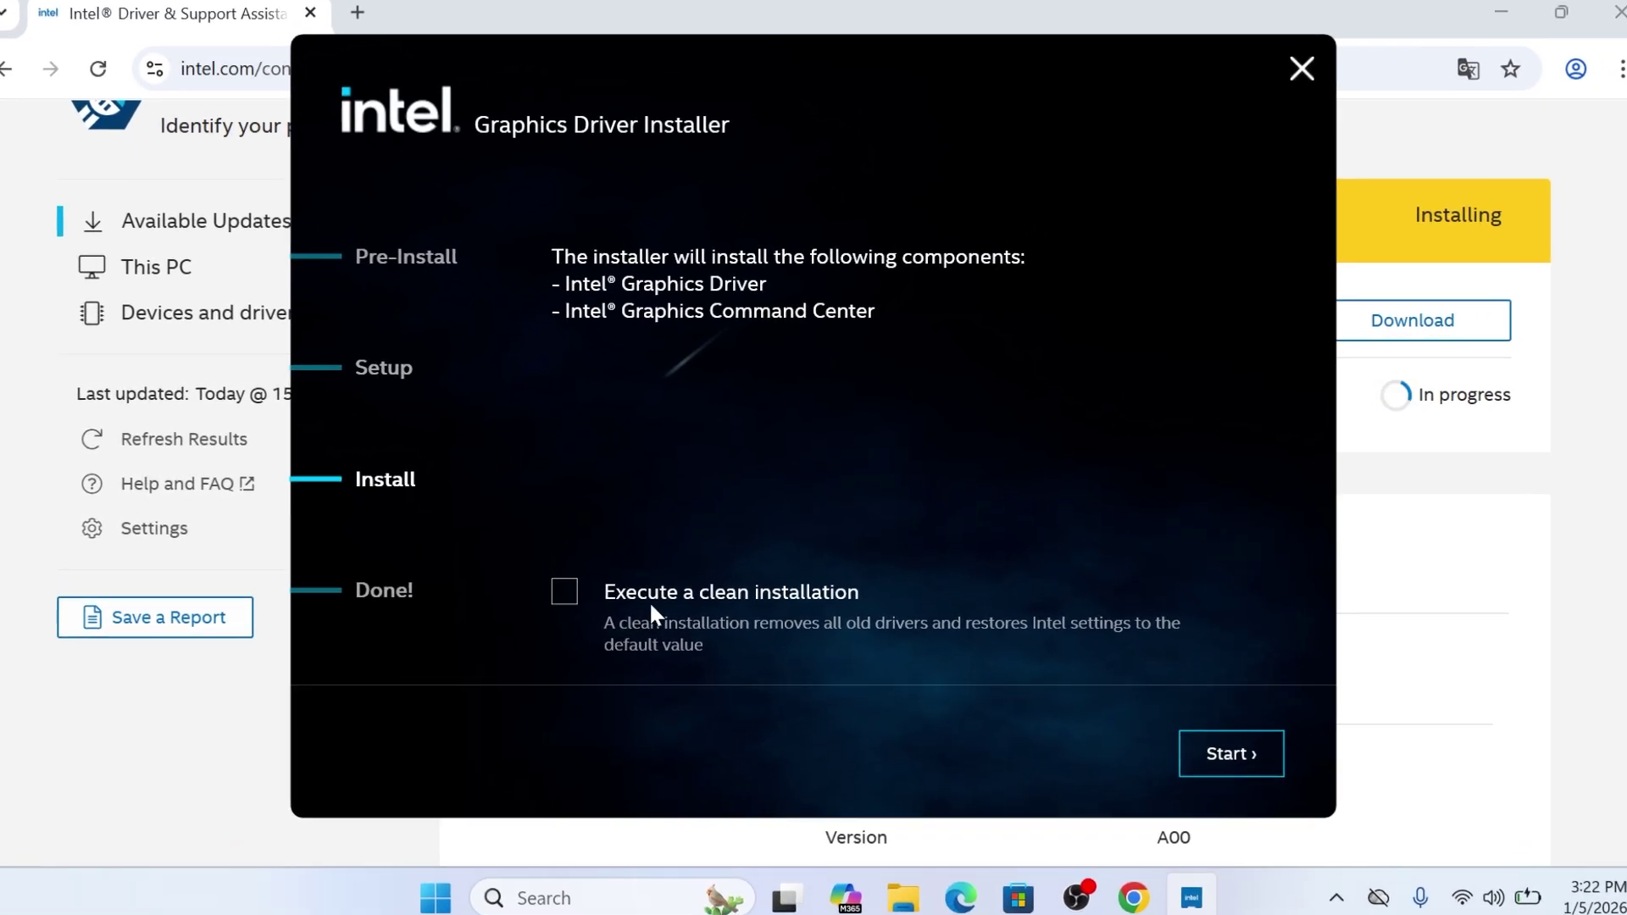
Run a clean installation of the graphics driver until it reports 'Installation complete!'
{"action": "left_click", "coordinate": [649, 602]}
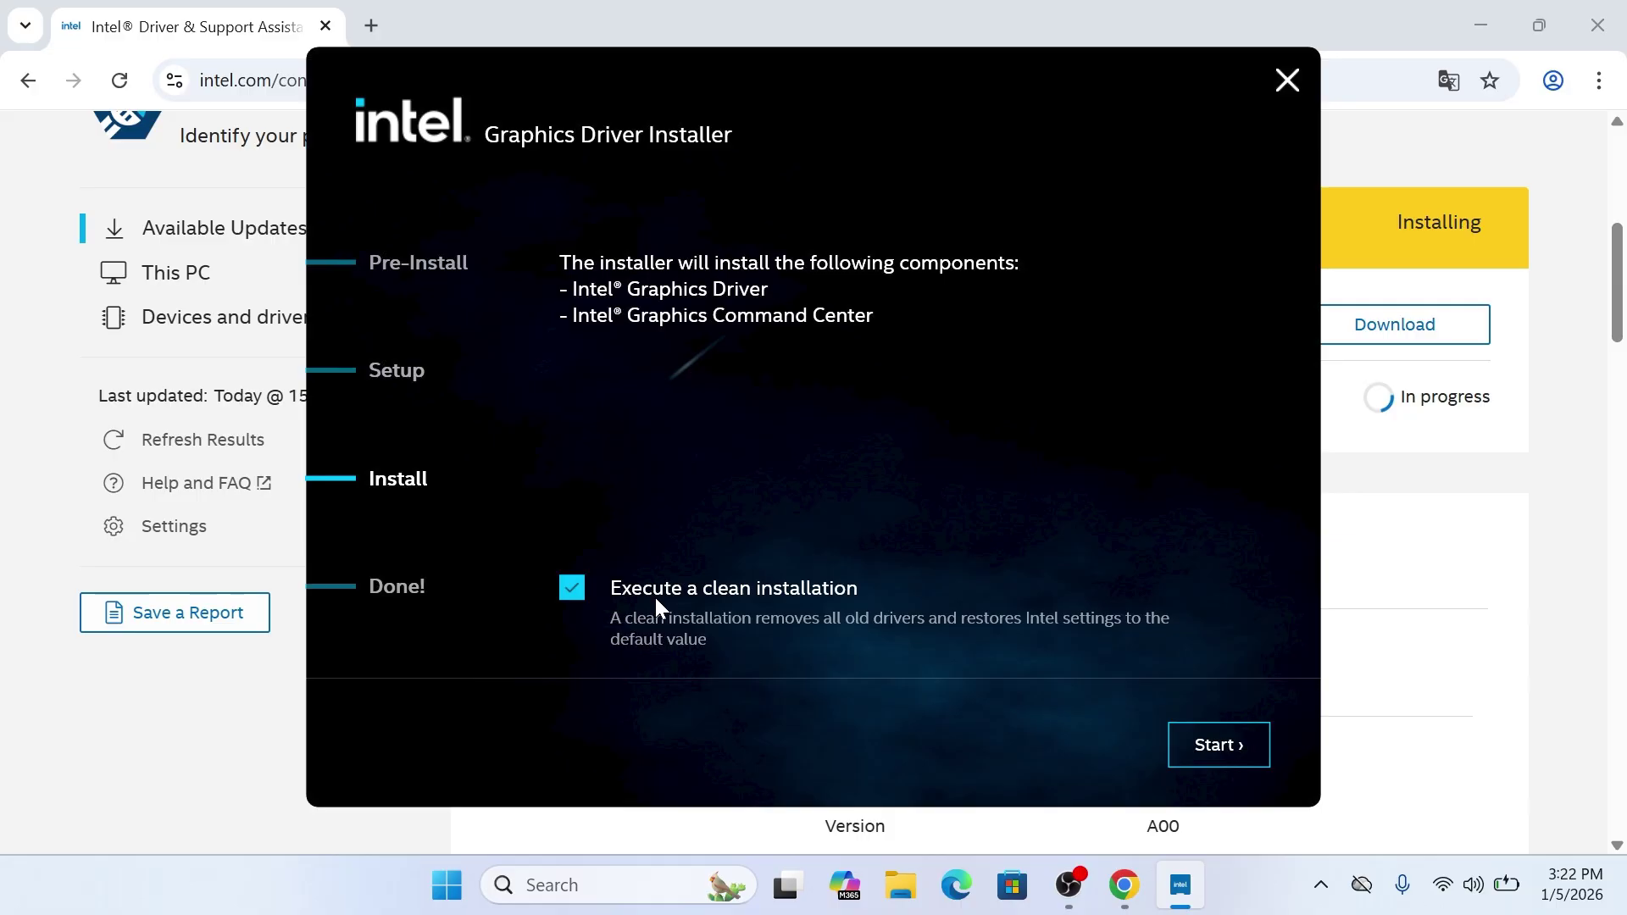
{"action": "left_click", "coordinate": [1245, 754]}
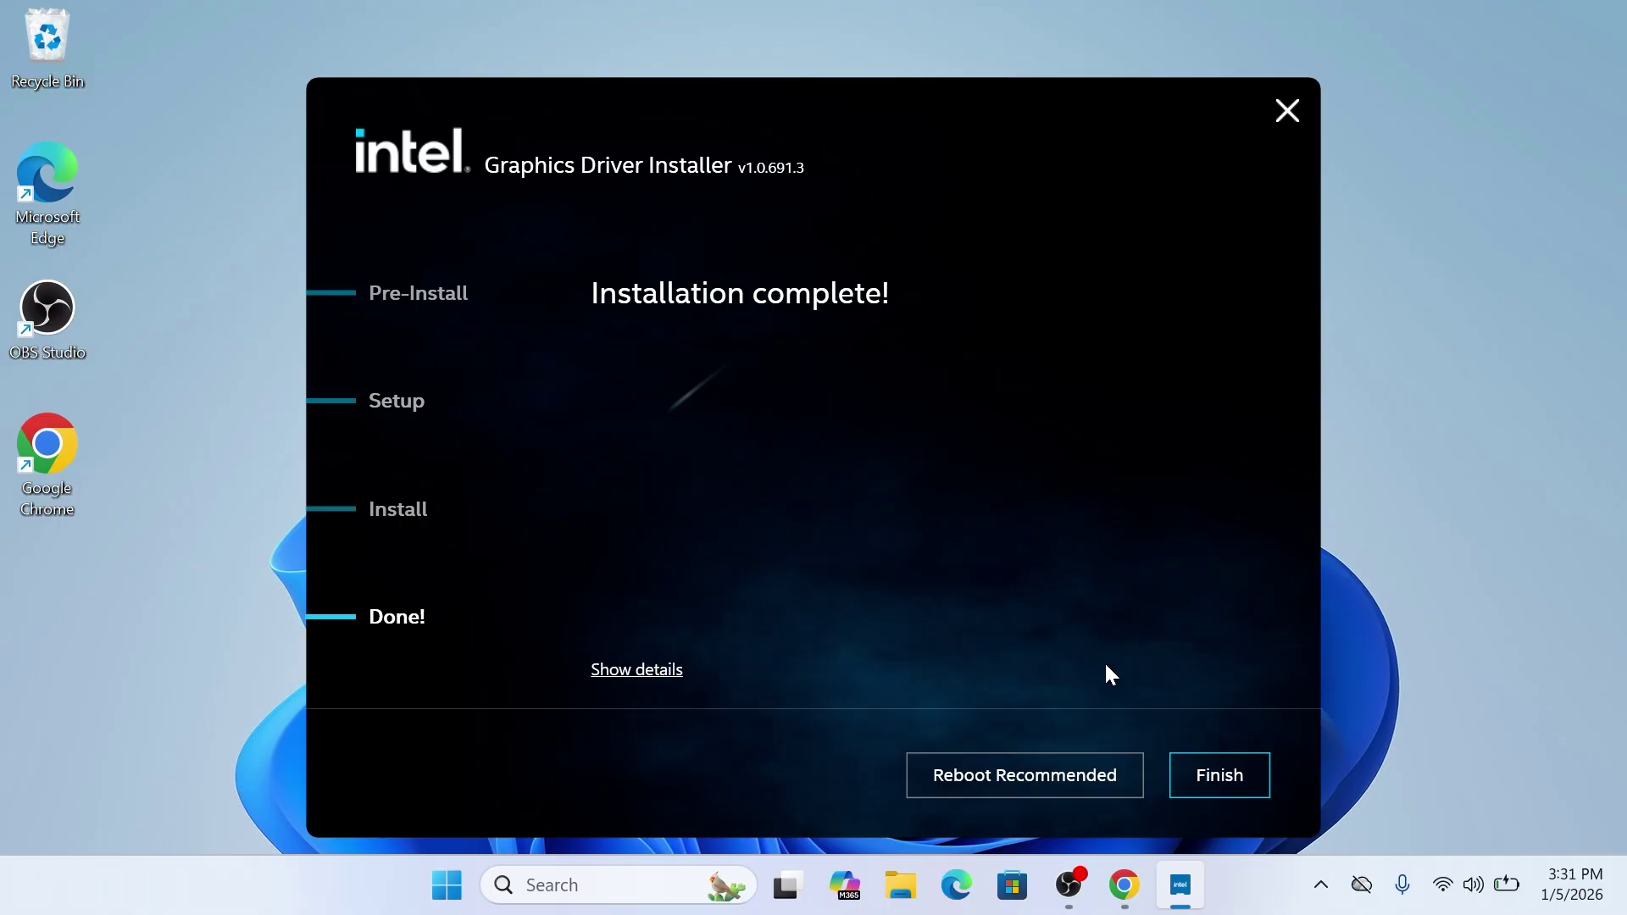
Finish and close the Intel Graphics Driver Installer
{"action": "left_click", "coordinate": [1243, 795]}
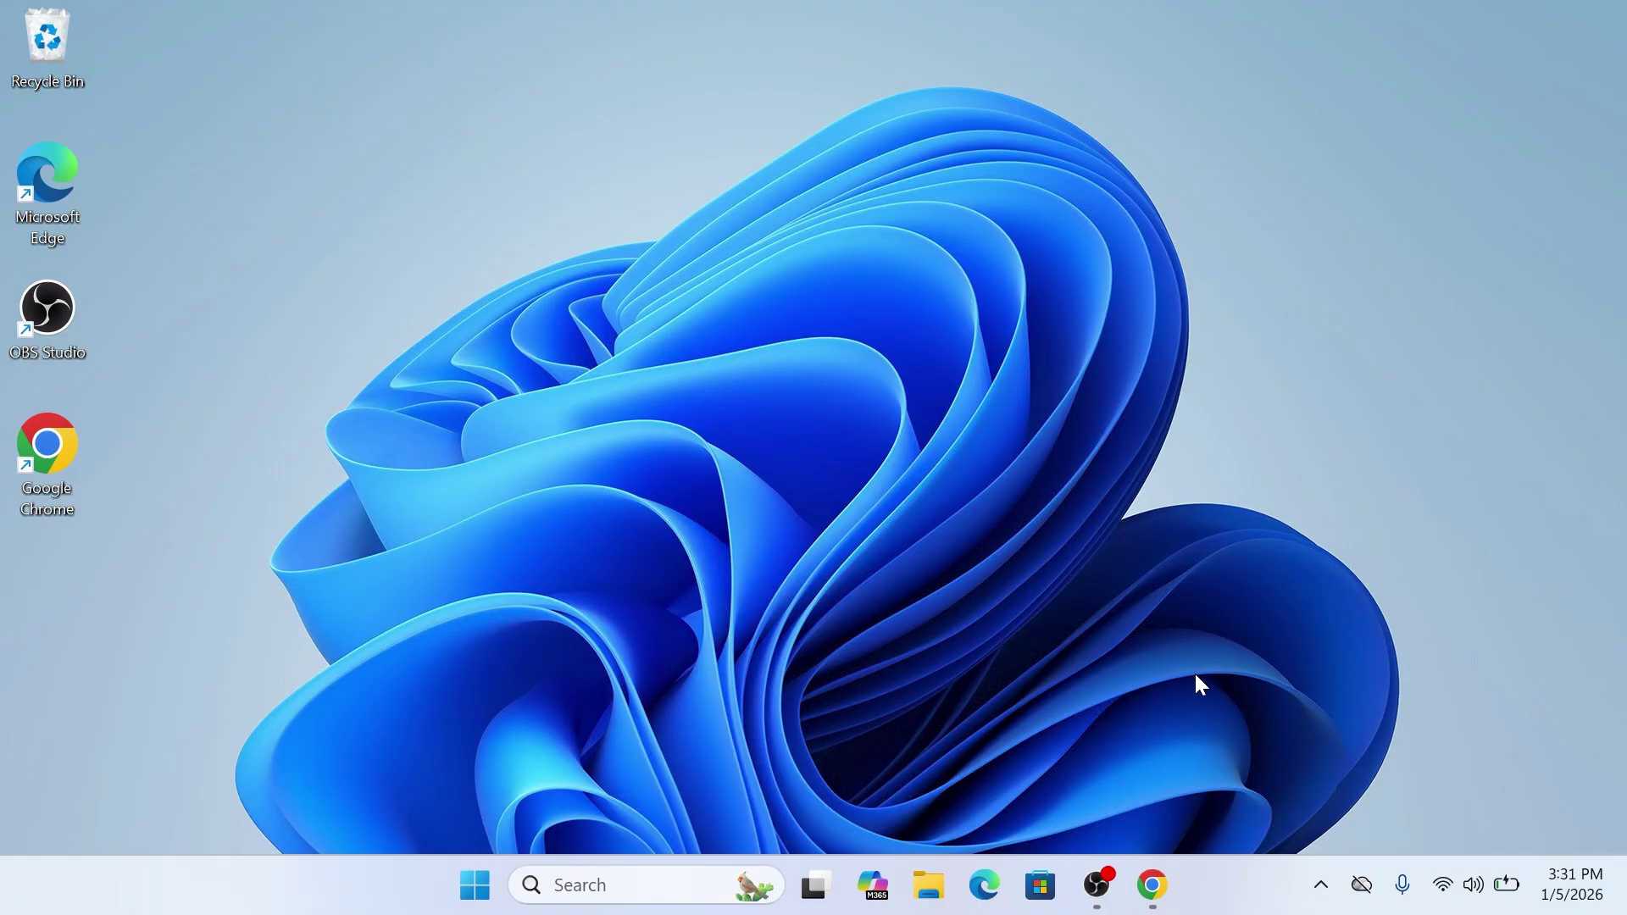
Confirm Device Manager lists Intel(R) HD Graphics 520 under Display adapters, then return to OBS Studio
{"action": "right_click", "coordinate": [487, 876]}
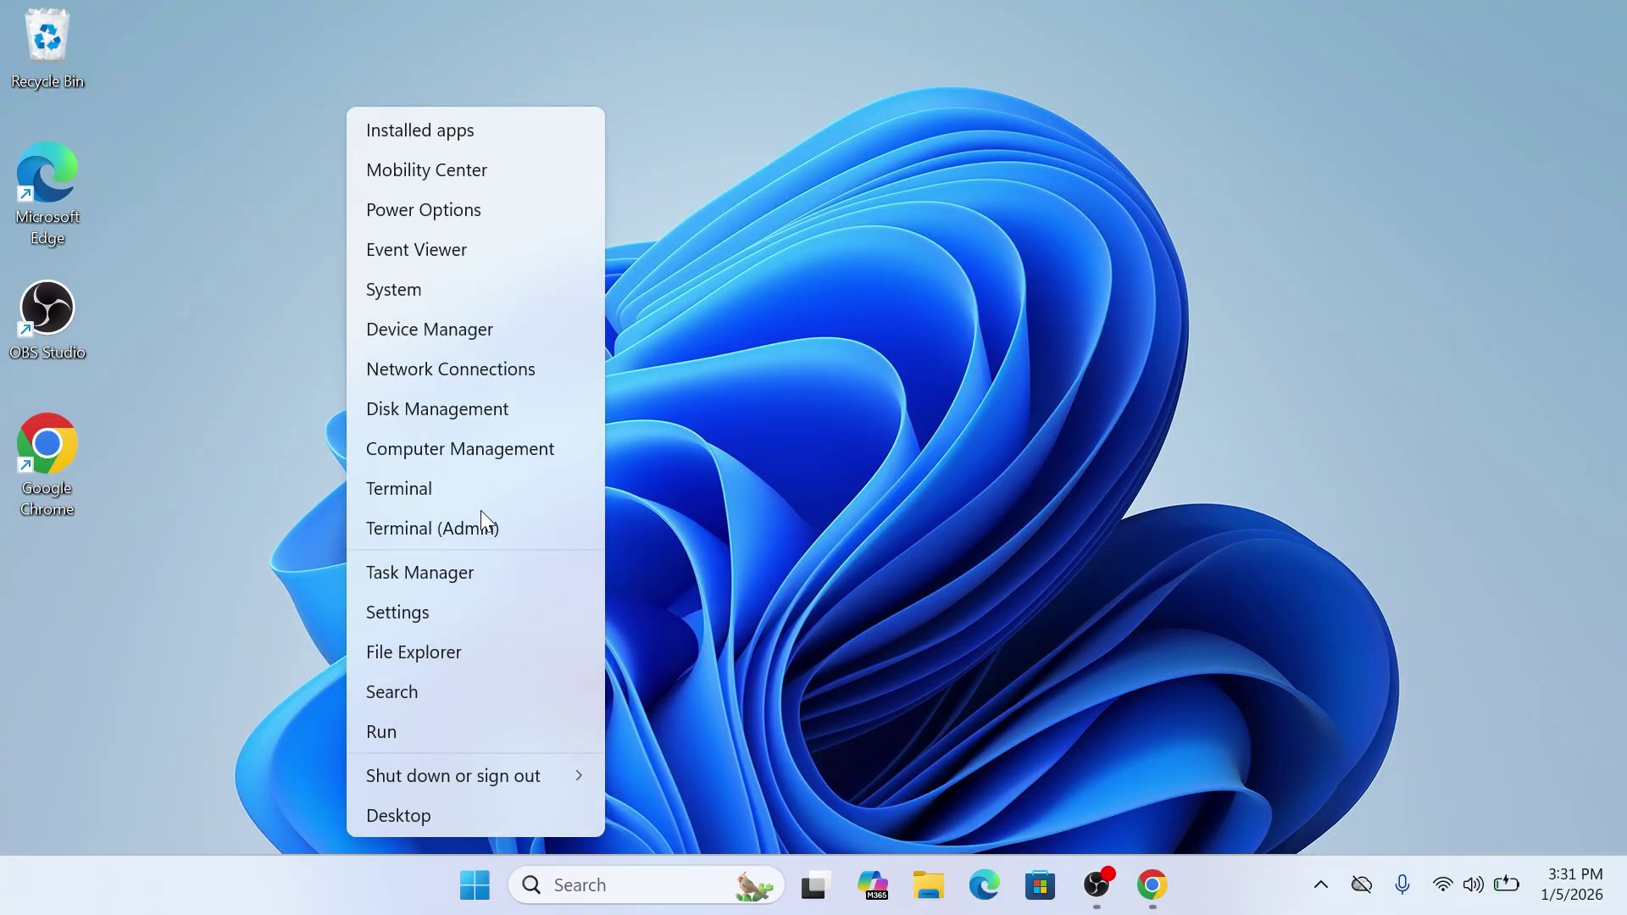
{"action": "left_click", "coordinate": [441, 331]}
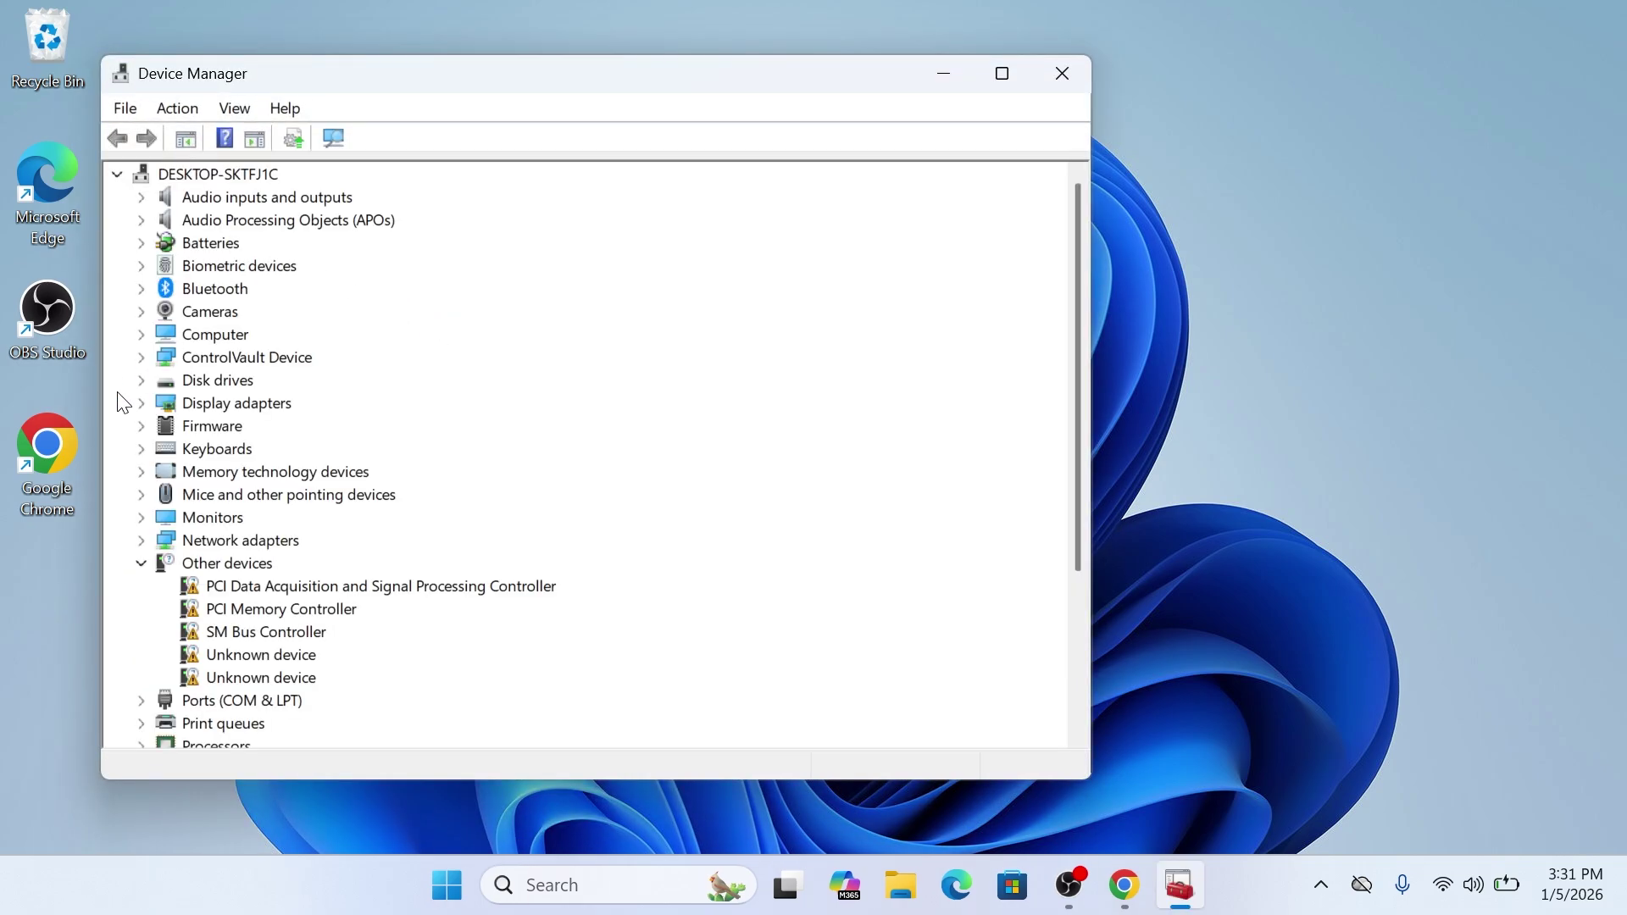
{"action": "left_click", "coordinate": [141, 403]}
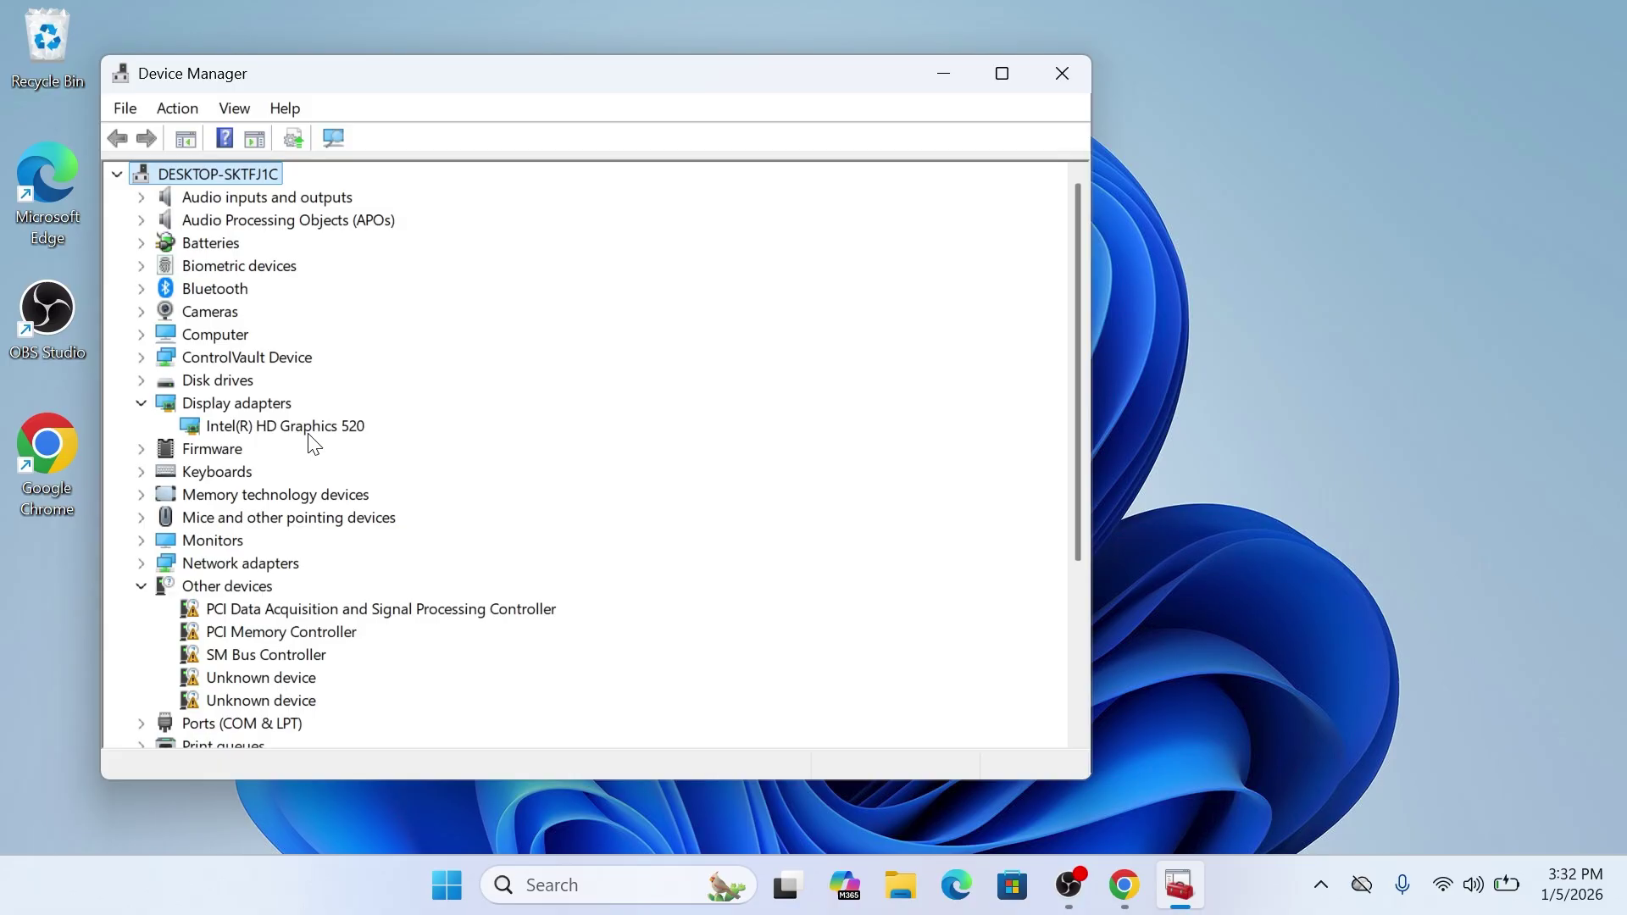
{"action": "left_click", "coordinate": [1079, 80]}
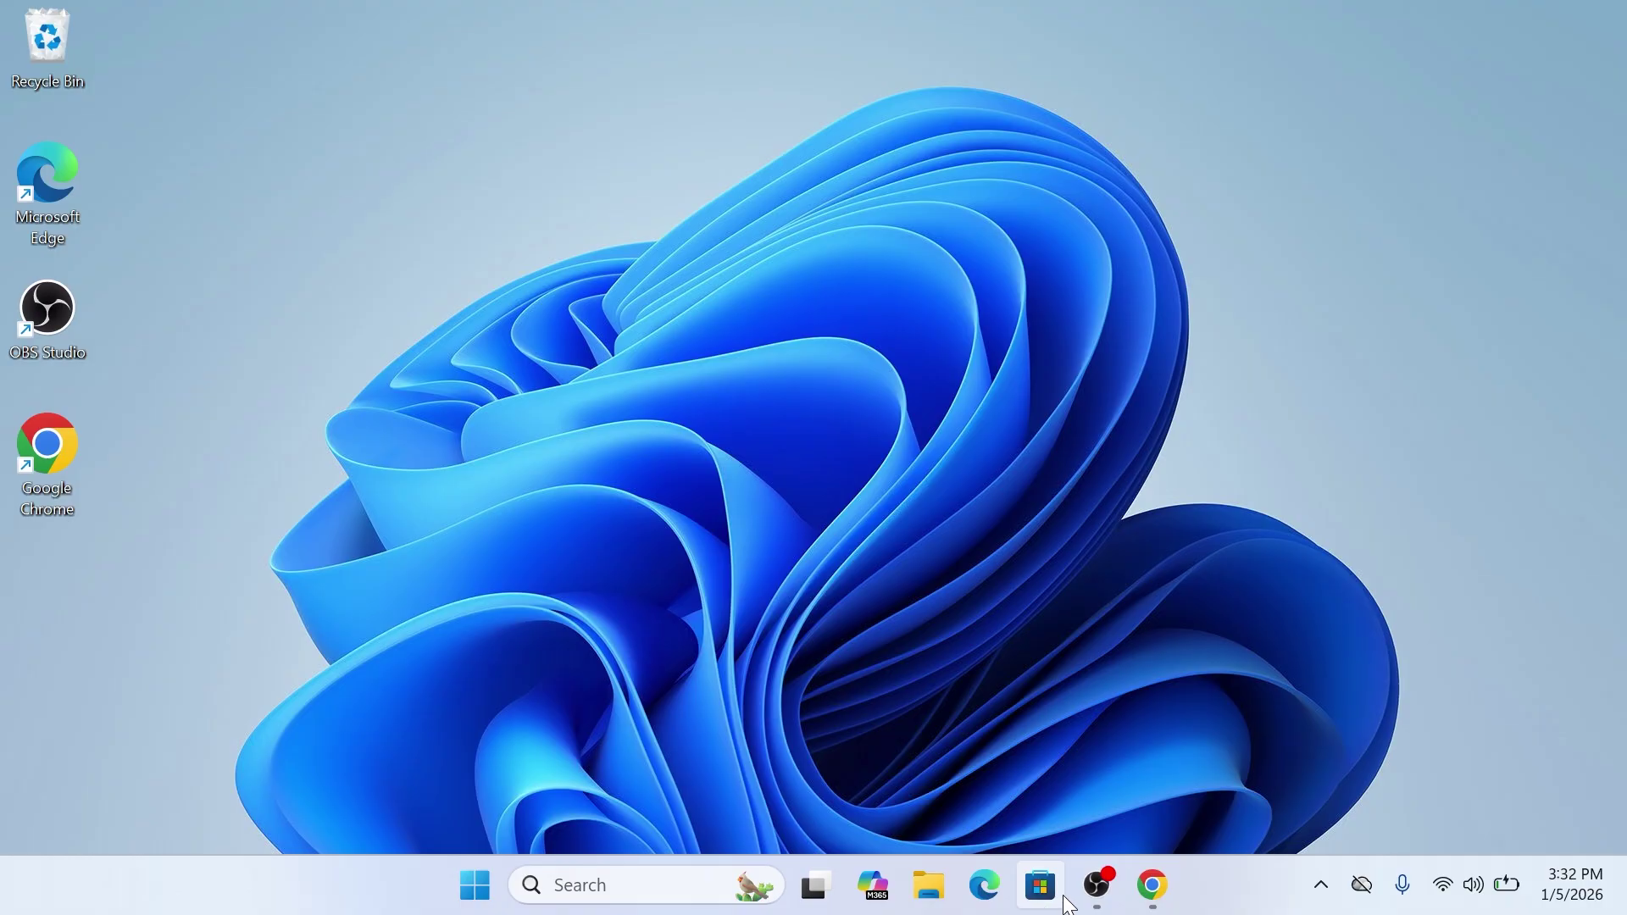
{"action": "left_click", "coordinate": [1096, 885]}
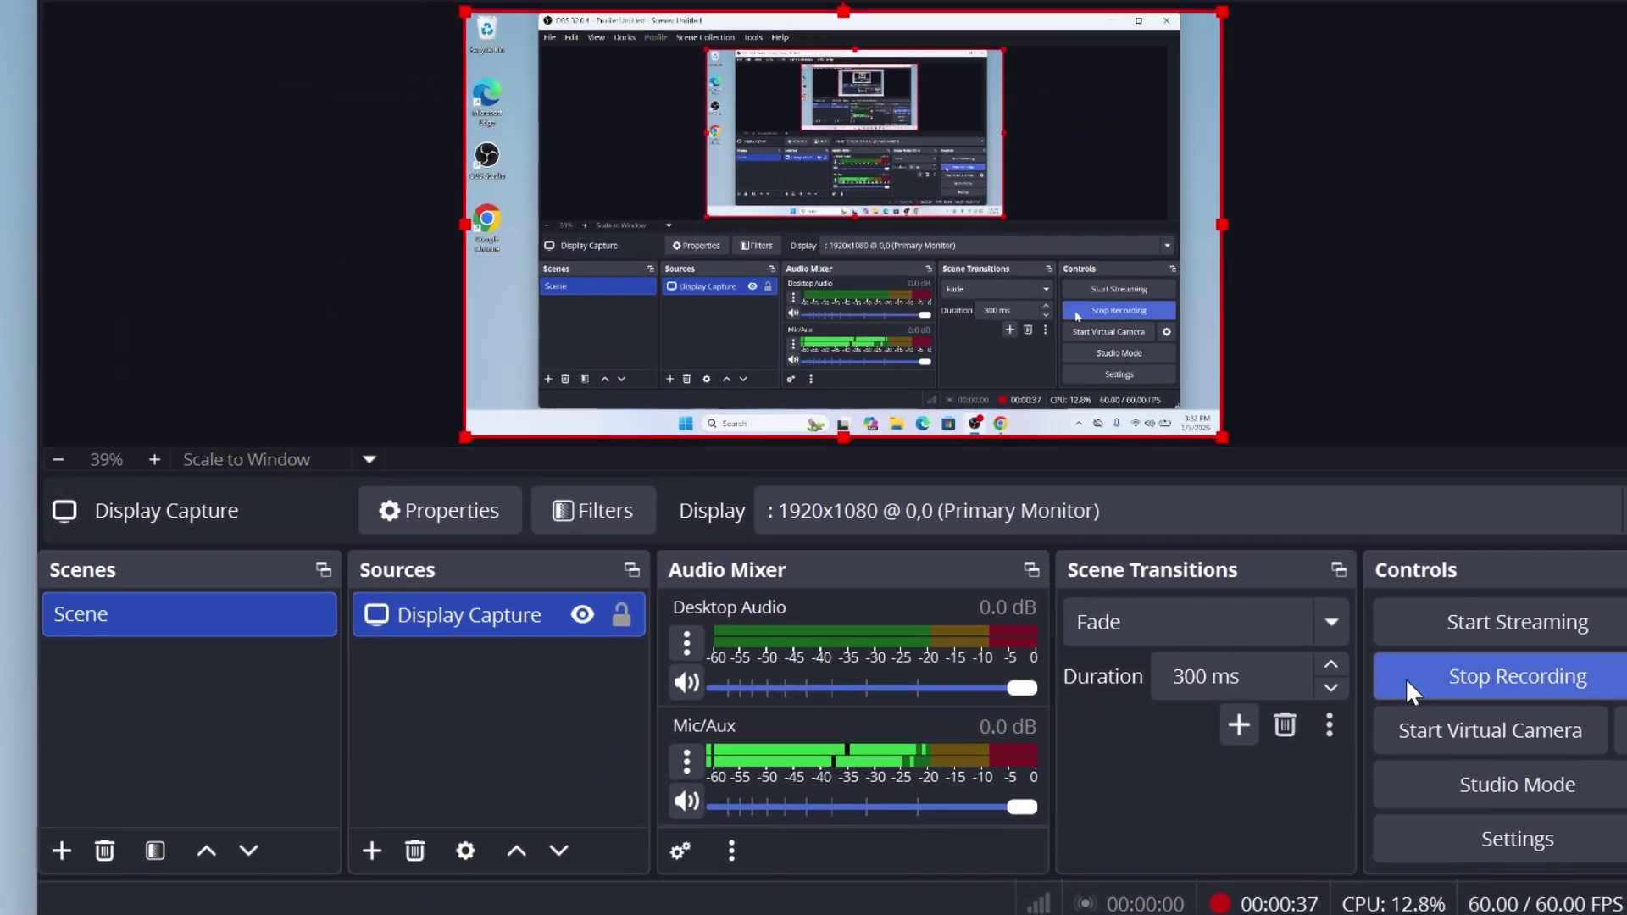